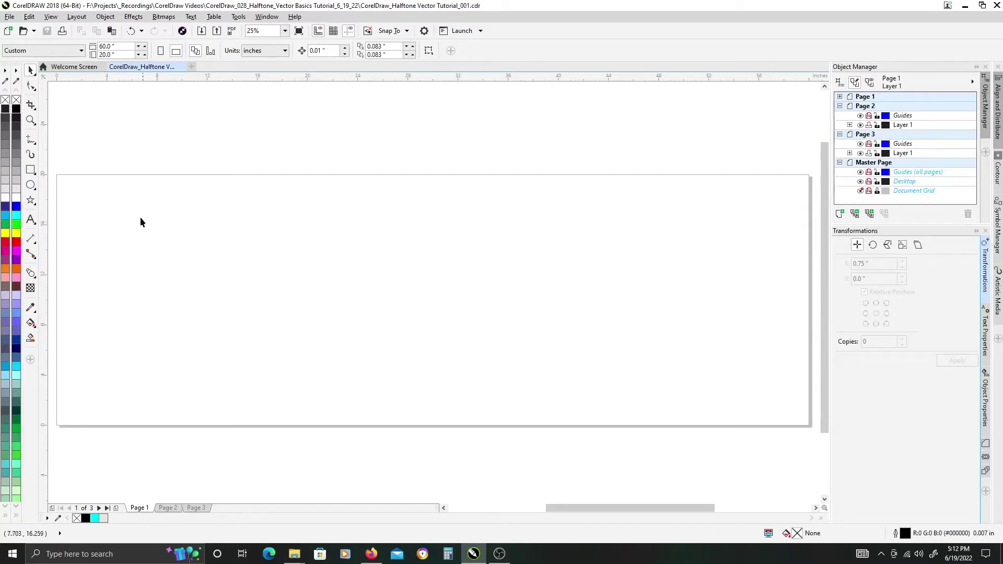
- Draw a polygon near the page centre and give it 6 sides to make a hexagon
{"action": "left_click", "coordinate": [30, 200]}
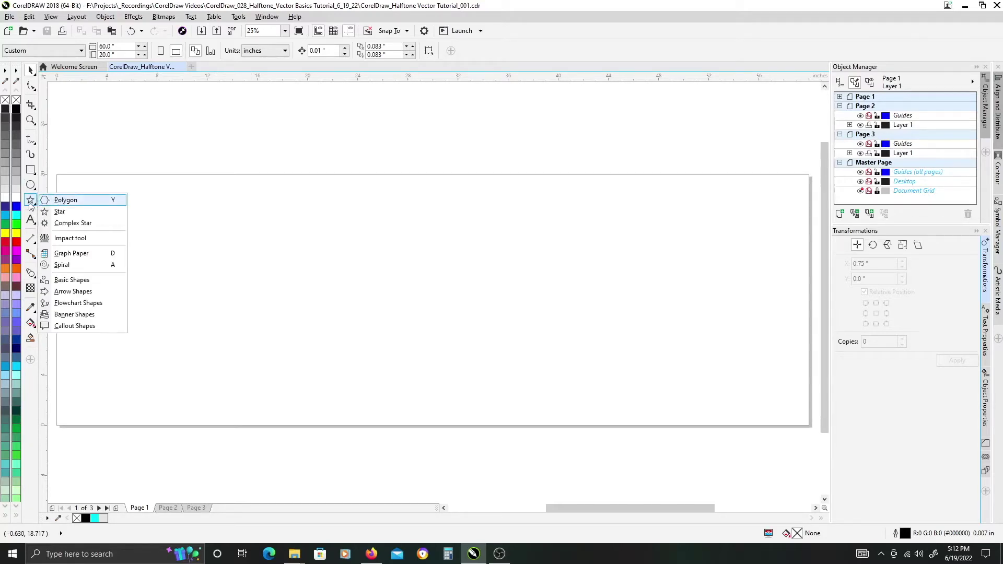
{"action": "left_click", "coordinate": [64, 201]}
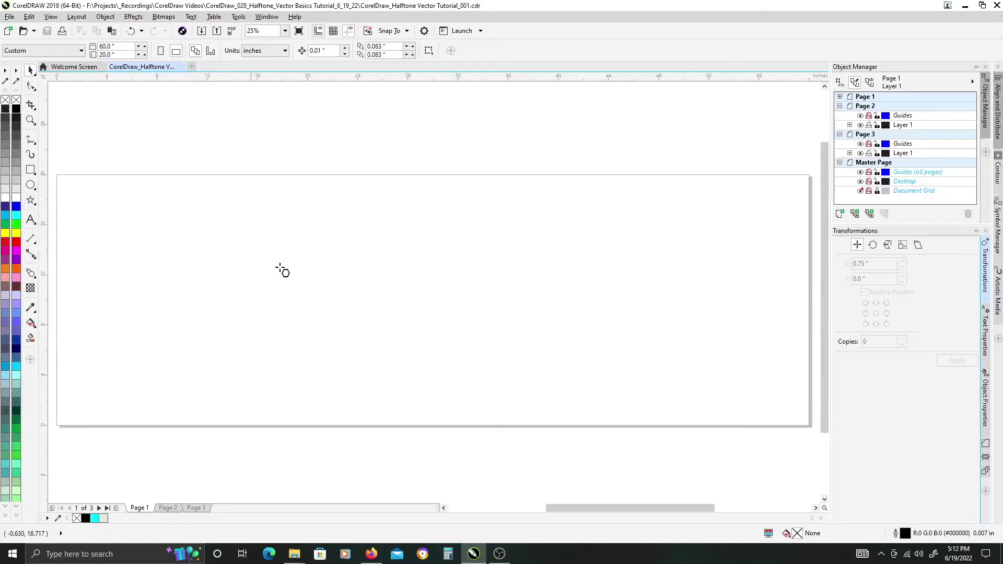
{"action": "left_click_drag", "start_coordinate": [355, 265], "coordinate": [406, 305]}
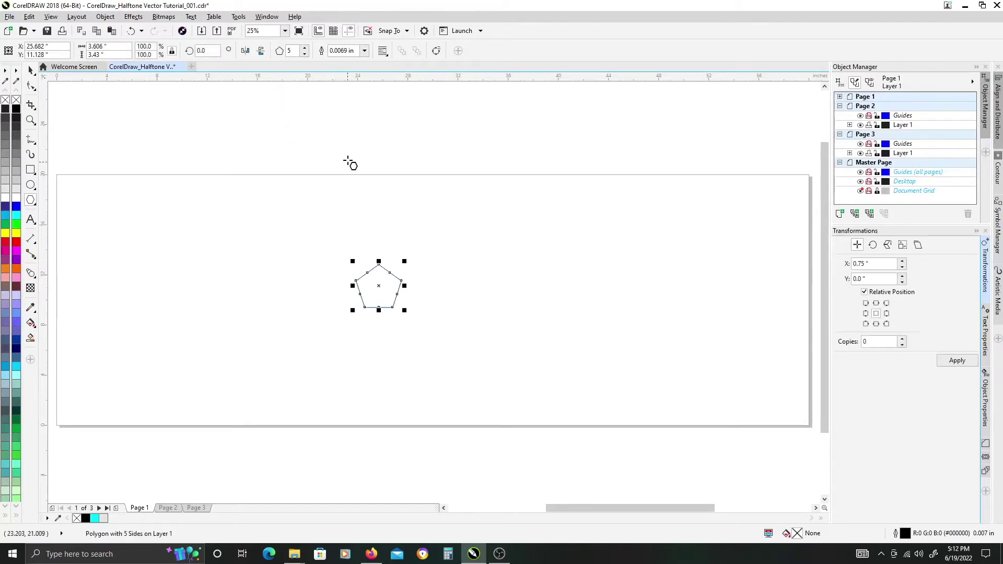
{"action": "left_click", "coordinate": [304, 48]}
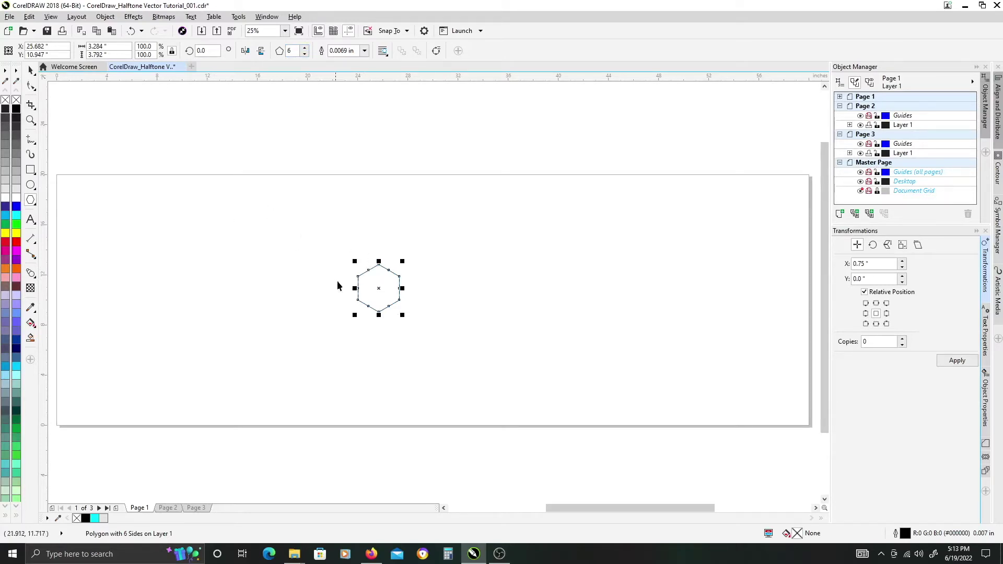
{"action": "key", "text": "space"}
- Convert the hexagon to curves
{"action": "right_click", "coordinate": [365, 273]}
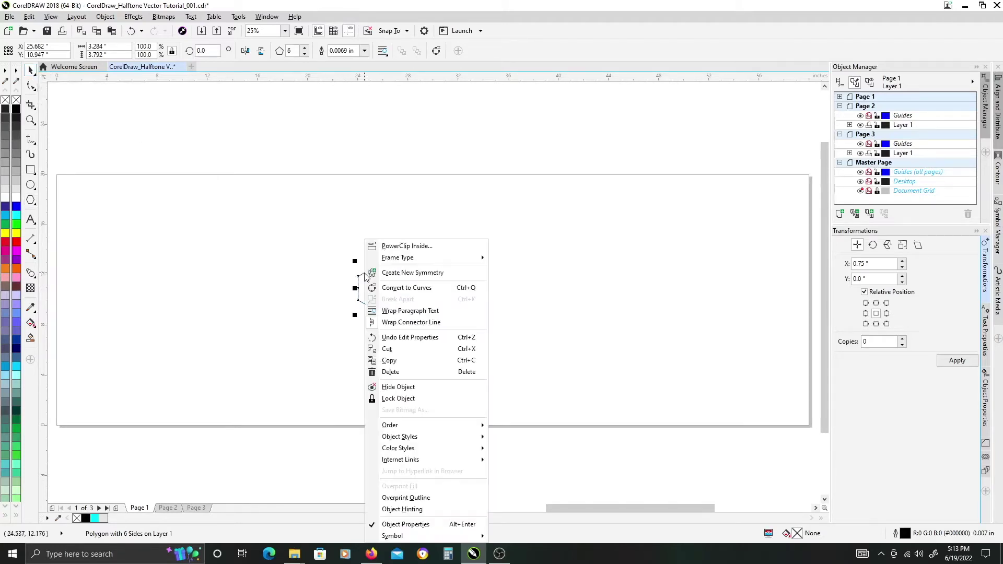
{"action": "left_click", "coordinate": [397, 291]}
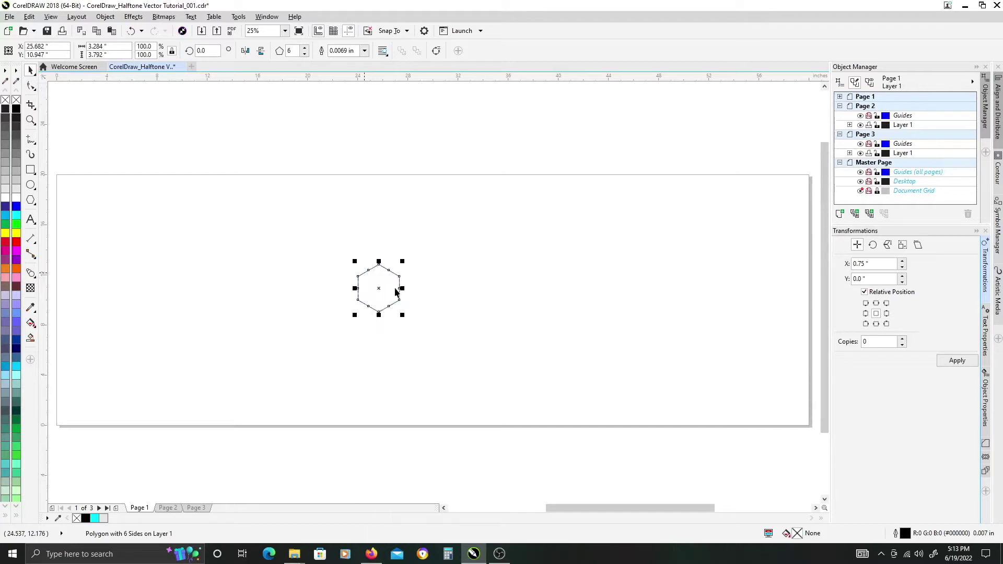
{"action": "scroll", "coordinate": [395, 289], "scroll_direction": "up", "scroll_amount": 1}
{"action": "scroll", "coordinate": [362, 289], "scroll_direction": "up", "scroll_amount": 1}
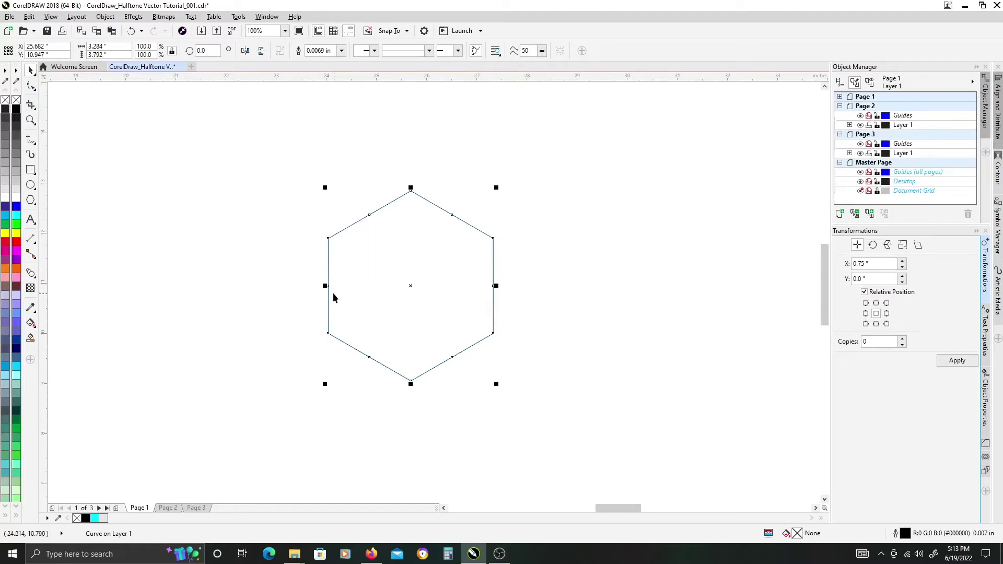
- Delete the extra mid-side nodes so only the six corner nodes remain
{"action": "left_click", "coordinate": [30, 87]}
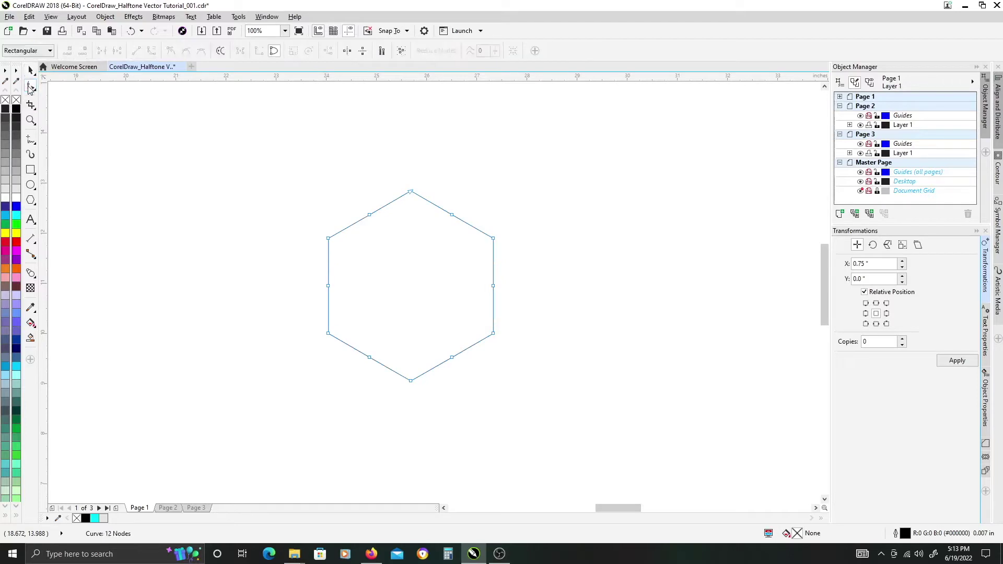
{"action": "left_click_drag", "start_coordinate": [262, 272], "coordinate": [545, 298]}
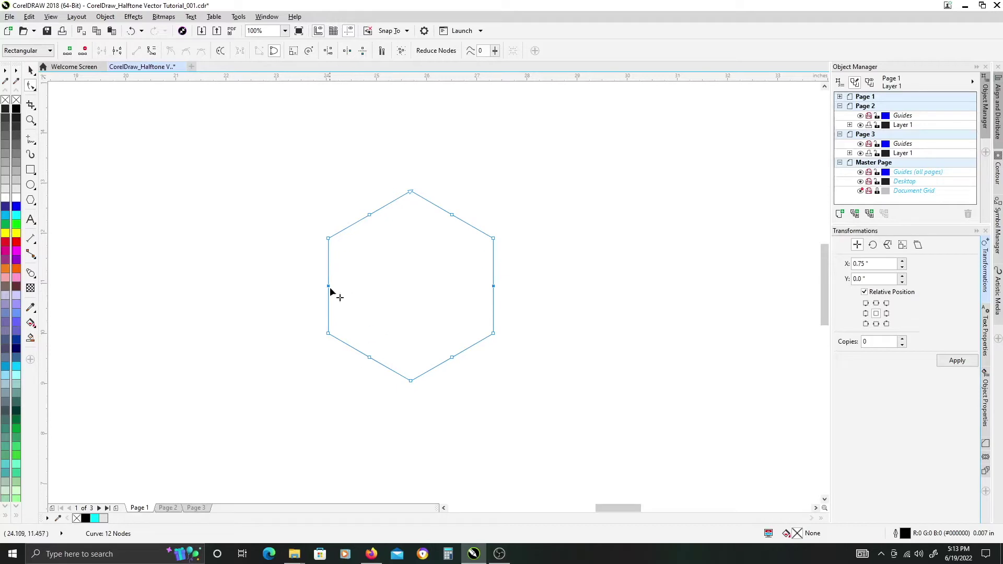
{"action": "key", "text": "Delete"}
{"action": "left_click_drag", "start_coordinate": [357, 199], "coordinate": [408, 421]}
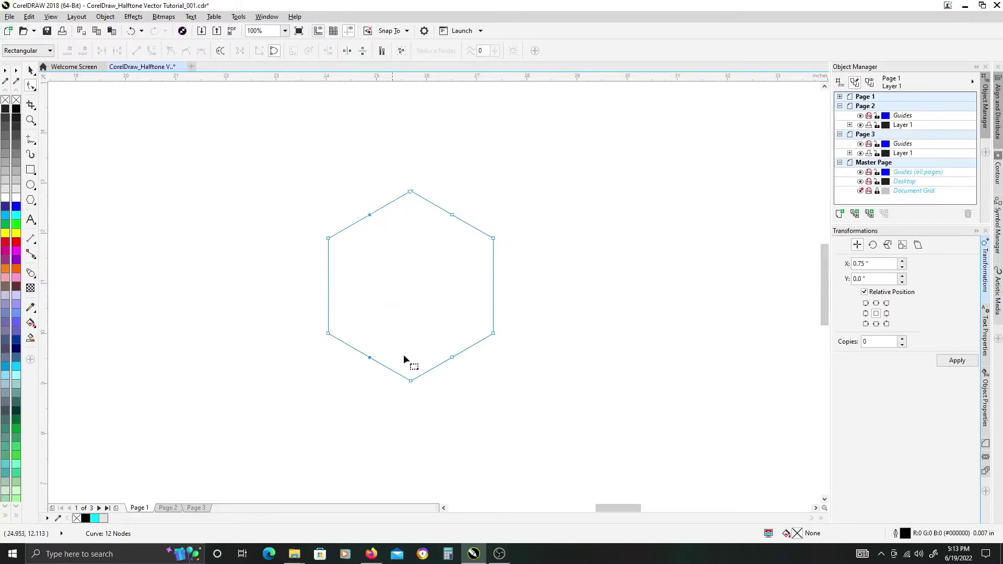
{"action": "left_click_drag", "start_coordinate": [437, 170], "coordinate": [460, 416]}
{"action": "key", "text": "Delete"}
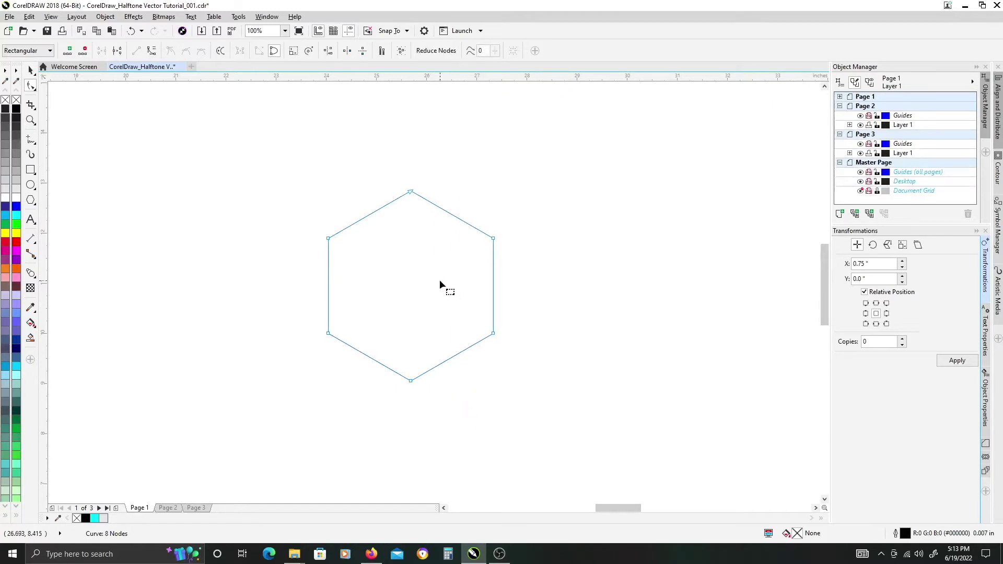
{"action": "key", "text": "space"}
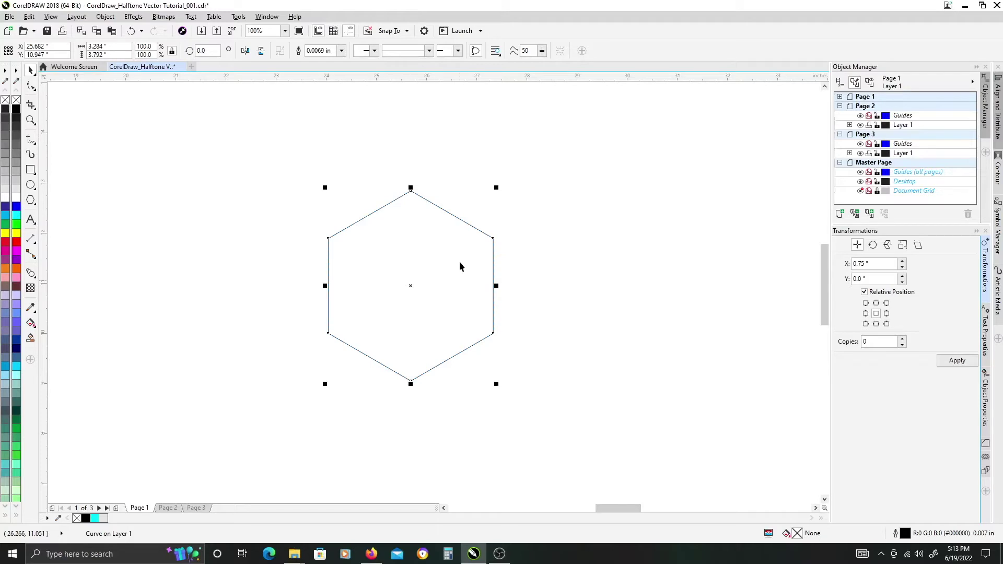
- Fill the hexagon solid black, remove its outline, move it lower and rotate it 30°
{"action": "scroll", "coordinate": [426, 262], "scroll_direction": "down", "scroll_amount": 2}
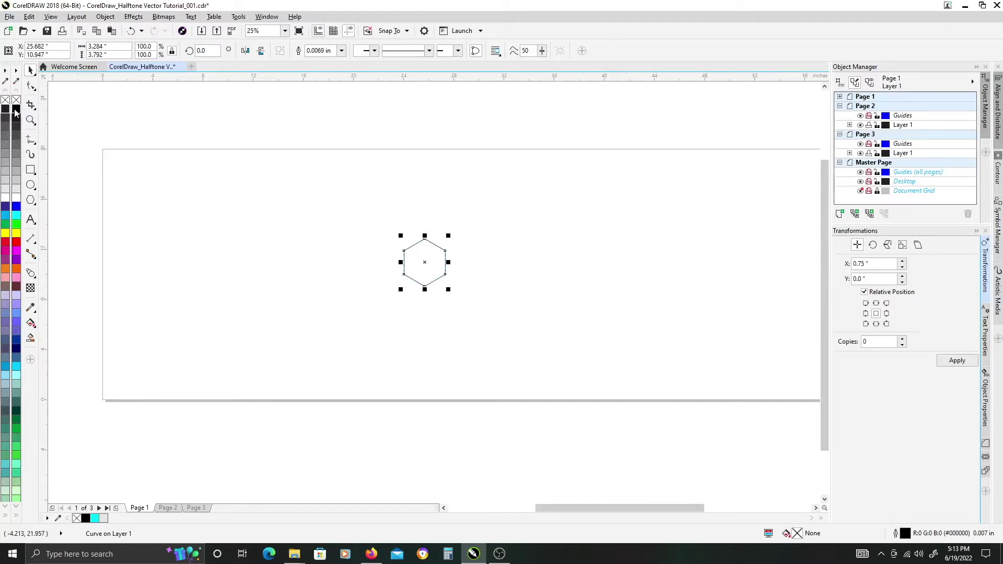
{"action": "left_click", "coordinate": [17, 110]}
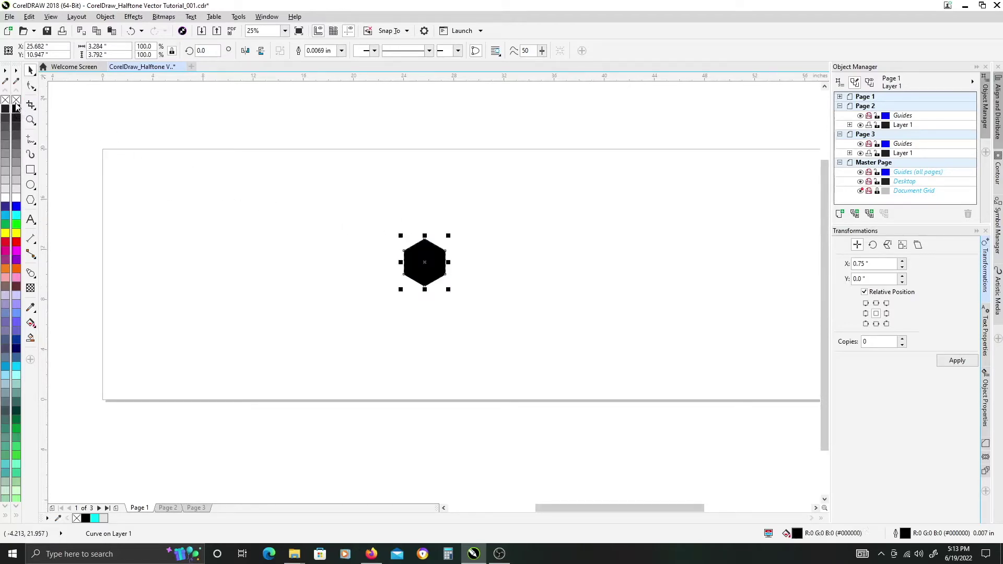
{"action": "right_click", "coordinate": [17, 102]}
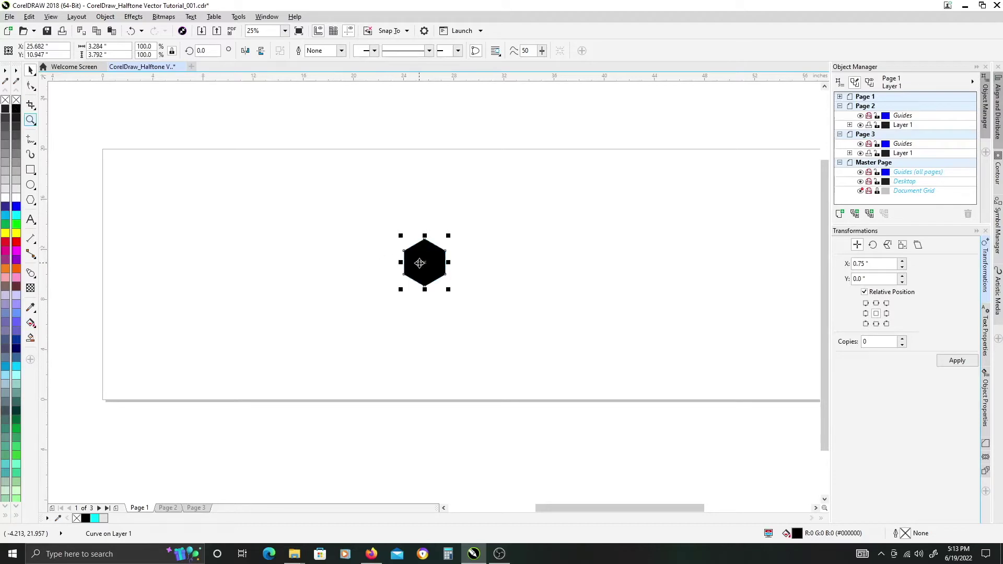
{"action": "left_click_drag", "start_coordinate": [422, 263], "coordinate": [419, 347]}
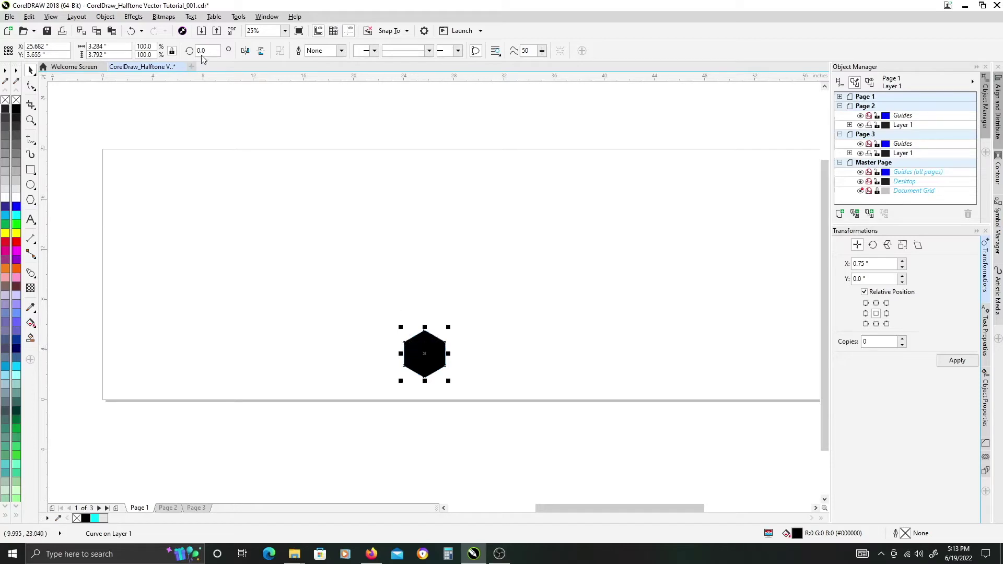
{"action": "left_click", "coordinate": [81, 30]}
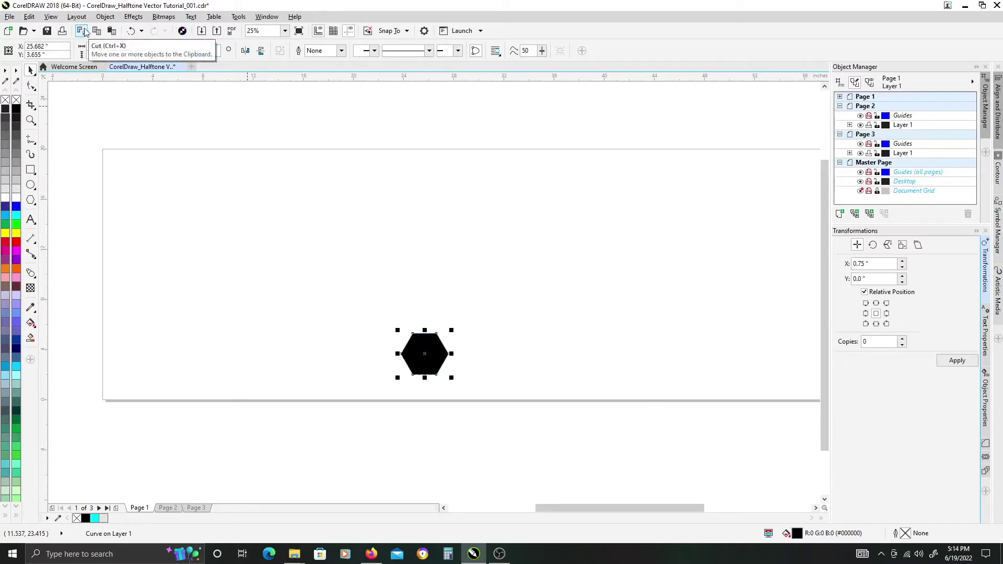
{"action": "scroll", "coordinate": [422, 371], "scroll_direction": "up", "scroll_amount": 2}
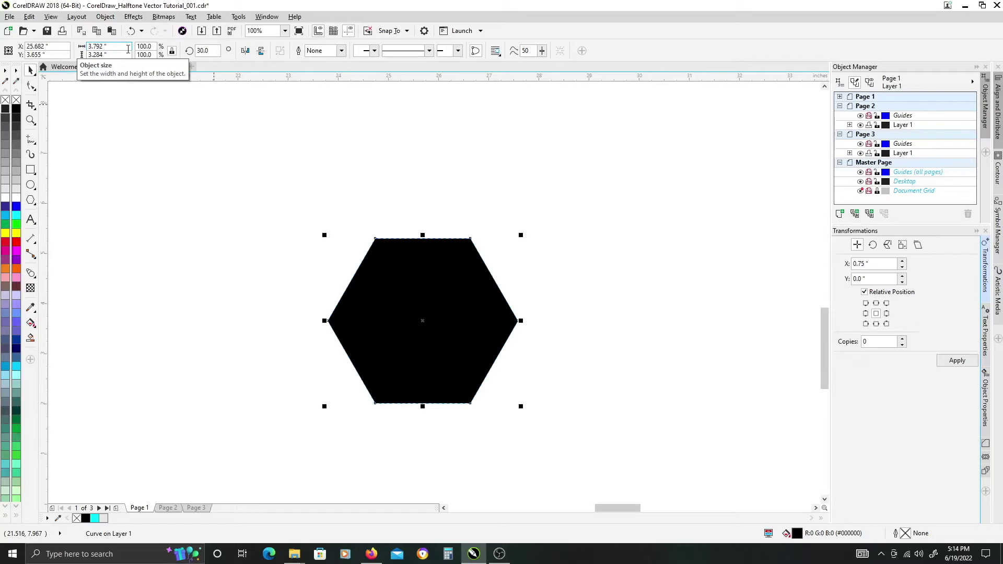
- Set the hexagon's width to 0.5 inches
{"action": "left_click", "coordinate": [130, 48]}
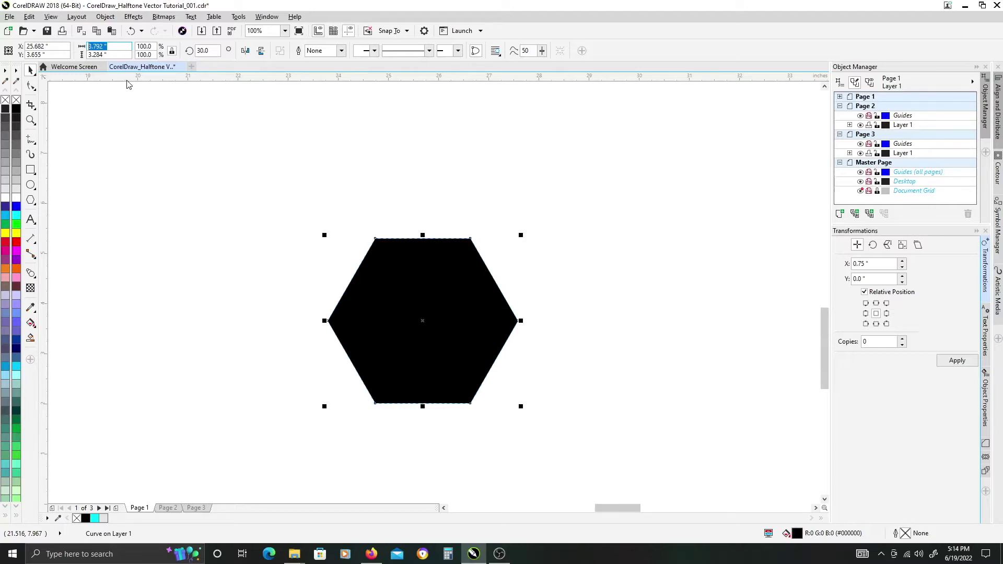
{"action": "type", "text": ".5"}
{"action": "key", "text": "Return"}
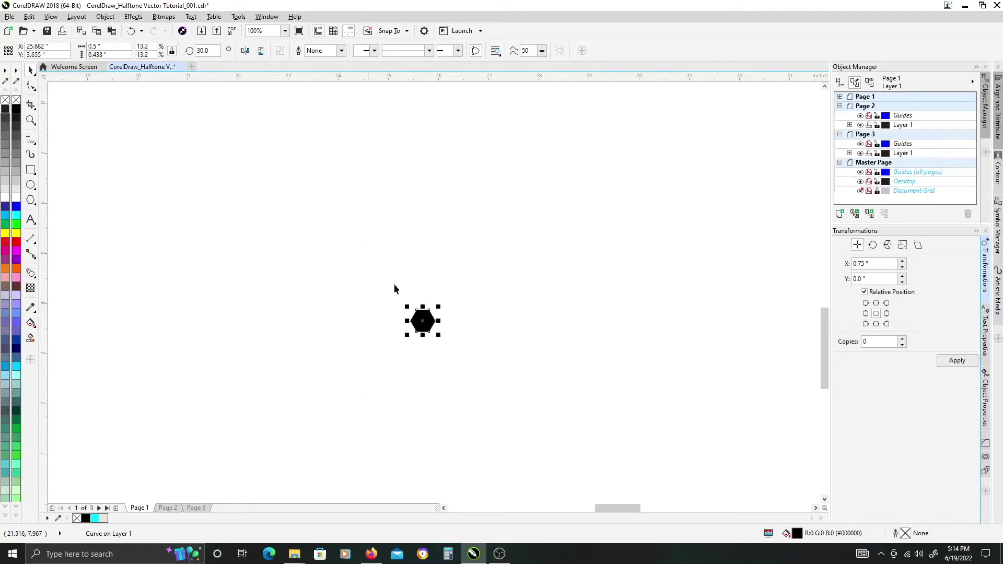
- Place a copy of the 0.5-inch hexagon near the top of the page
{"action": "scroll", "coordinate": [485, 320], "scroll_direction": "down", "scroll_amount": 1}
{"action": "left_click_drag", "start_coordinate": [480, 313], "coordinate": [634, 372]}
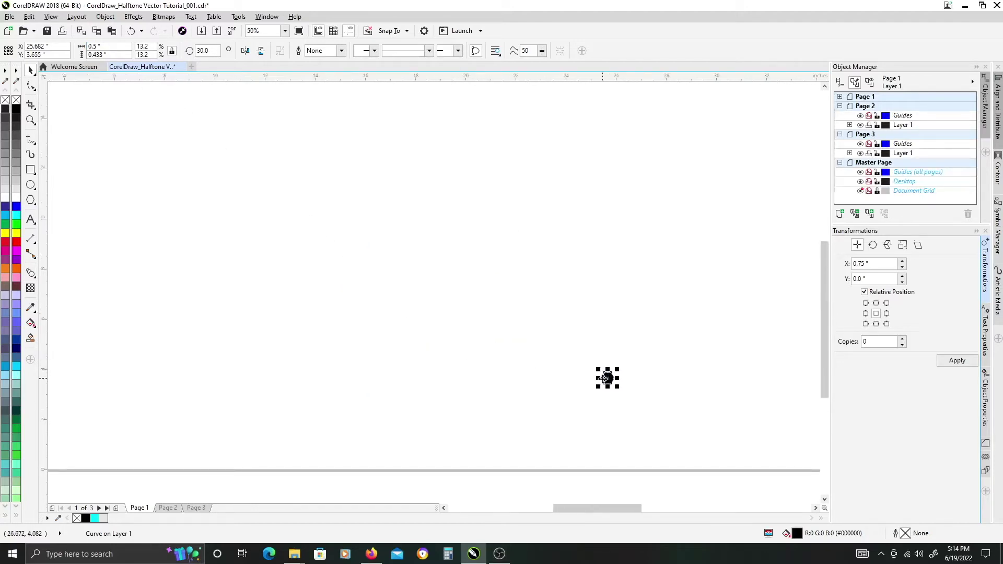
{"action": "left_click_drag", "start_coordinate": [493, 377], "coordinate": [450, 113]}
{"action": "left_click_drag", "start_coordinate": [549, 155], "coordinate": [494, 249]}
{"action": "left_click_drag", "start_coordinate": [362, 185], "coordinate": [363, 135]}
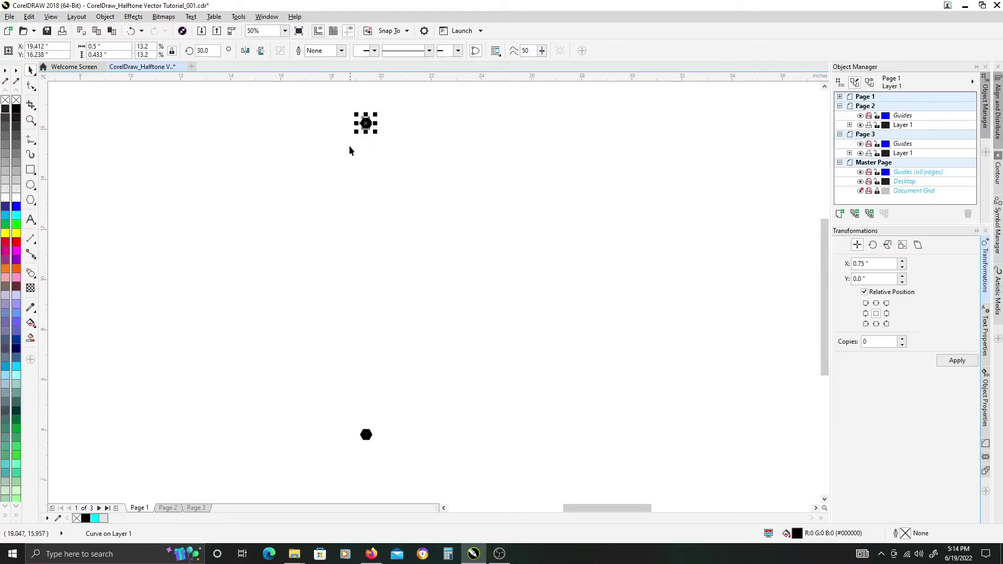
- Centre the top hexagon vertically above the bottom one
{"action": "left_click_drag", "start_coordinate": [415, 104], "coordinate": [323, 468]}
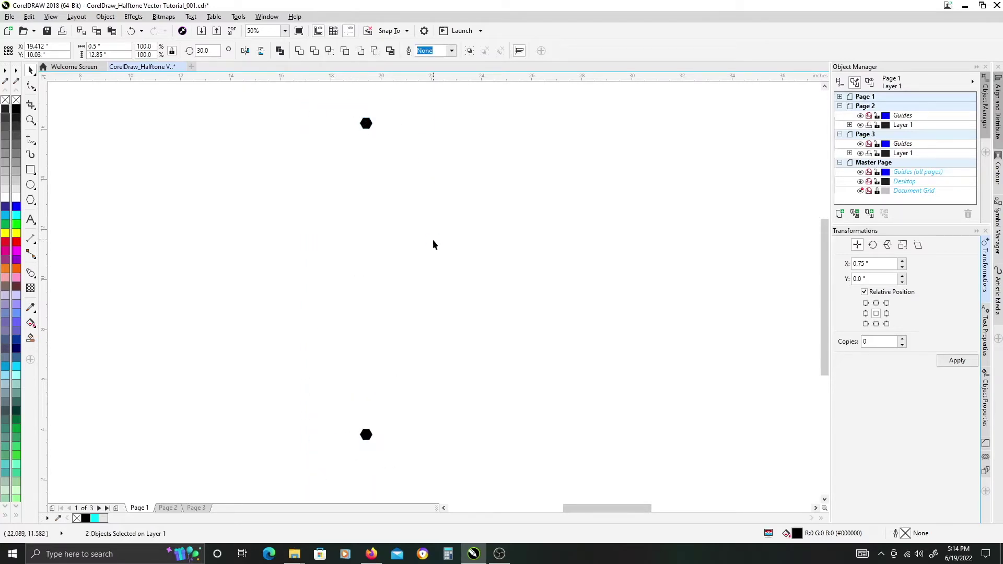
{"action": "left_click", "coordinate": [441, 177]}
{"action": "left_click_drag", "start_coordinate": [367, 129], "coordinate": [310, 466]}
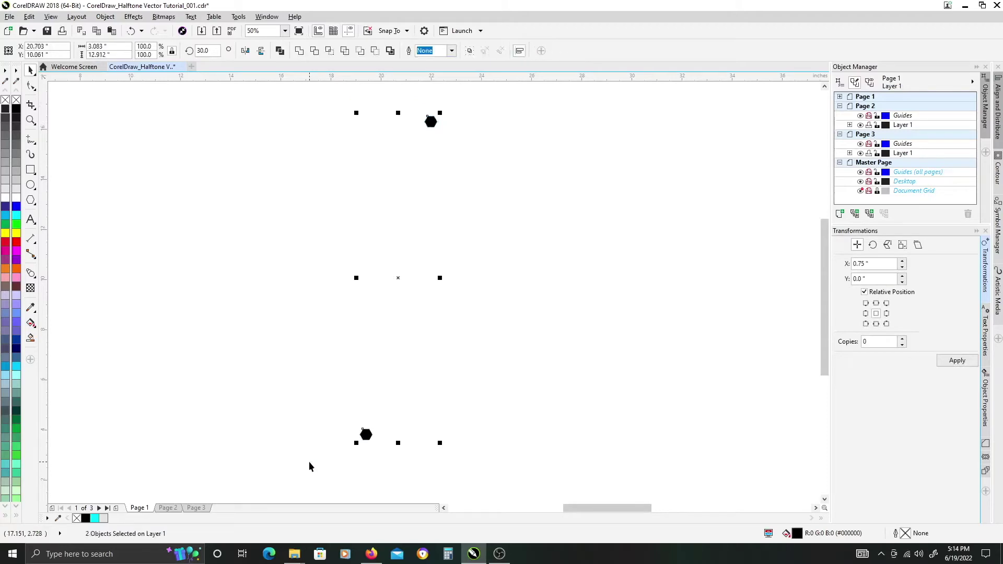
{"action": "key", "text": "c"}
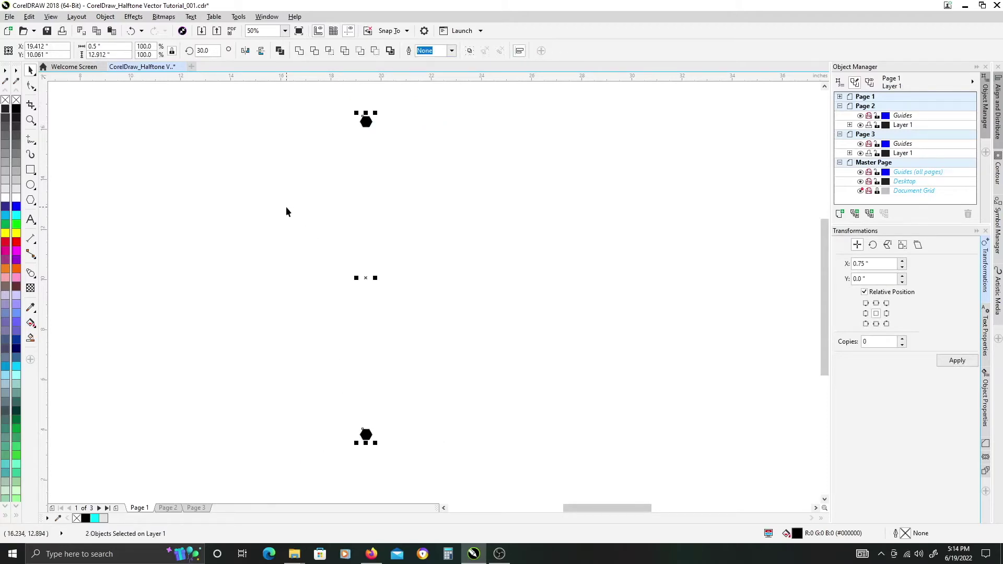
- Shrink the top hexagon to 0.1 inches wide
{"action": "left_click", "coordinate": [299, 177]}
{"action": "left_click_drag", "start_coordinate": [336, 103], "coordinate": [416, 156]}
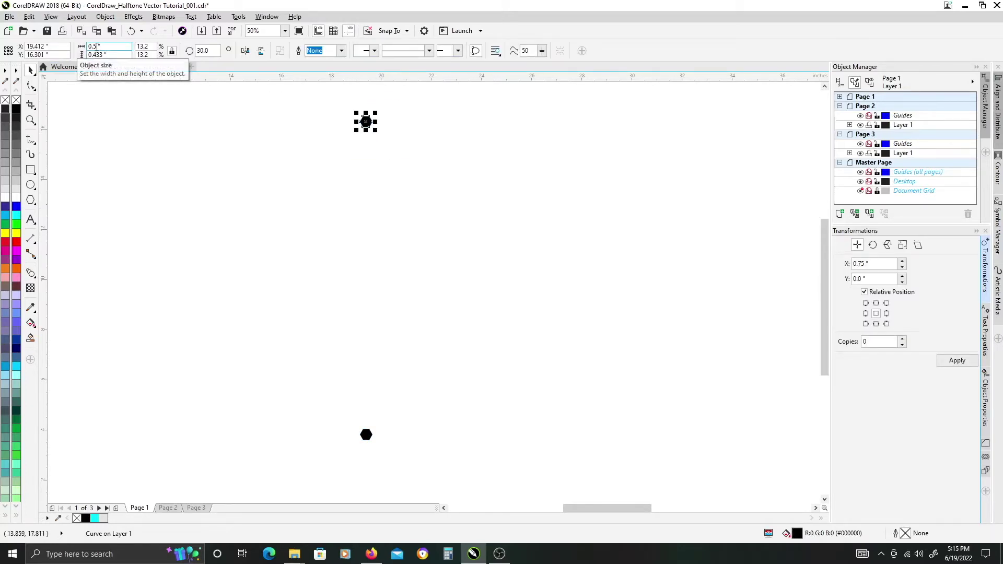
{"action": "left_click", "coordinate": [102, 47]}
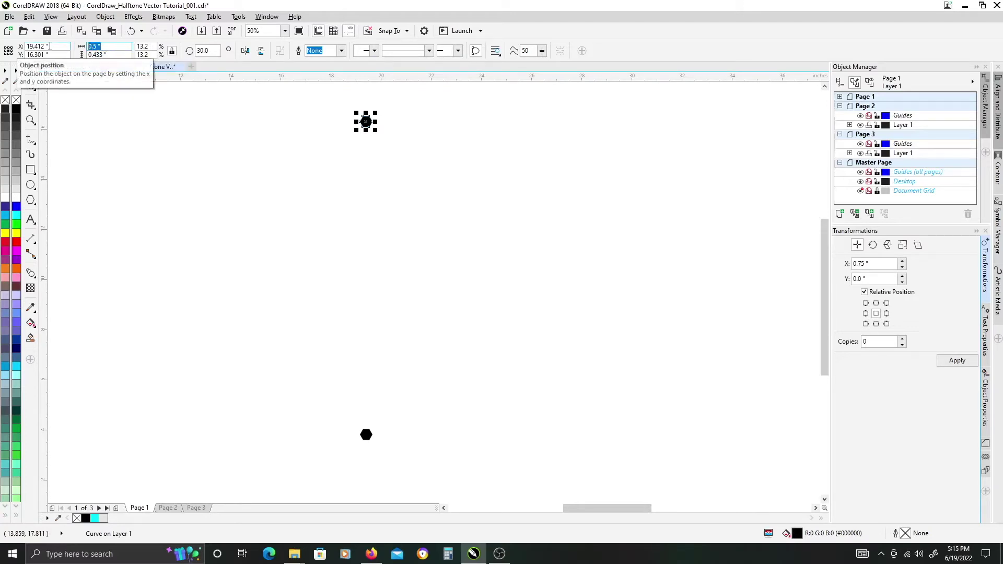
{"action": "type", "text": ".1"}
{"action": "key", "text": "Return"}
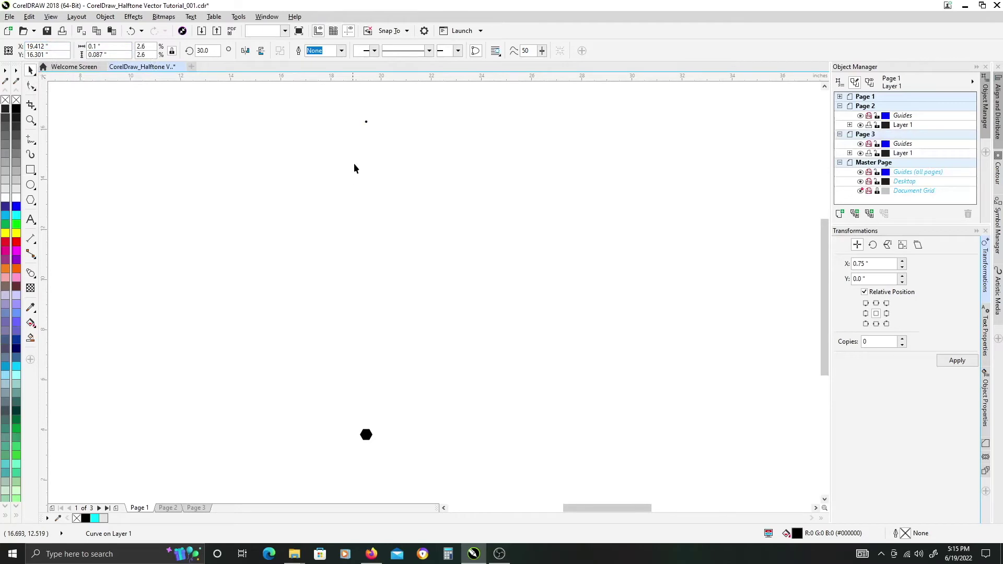
{"action": "left_click", "coordinate": [355, 169]}
{"action": "scroll", "coordinate": [417, 188], "scroll_direction": "right", "scroll_amount": 1}
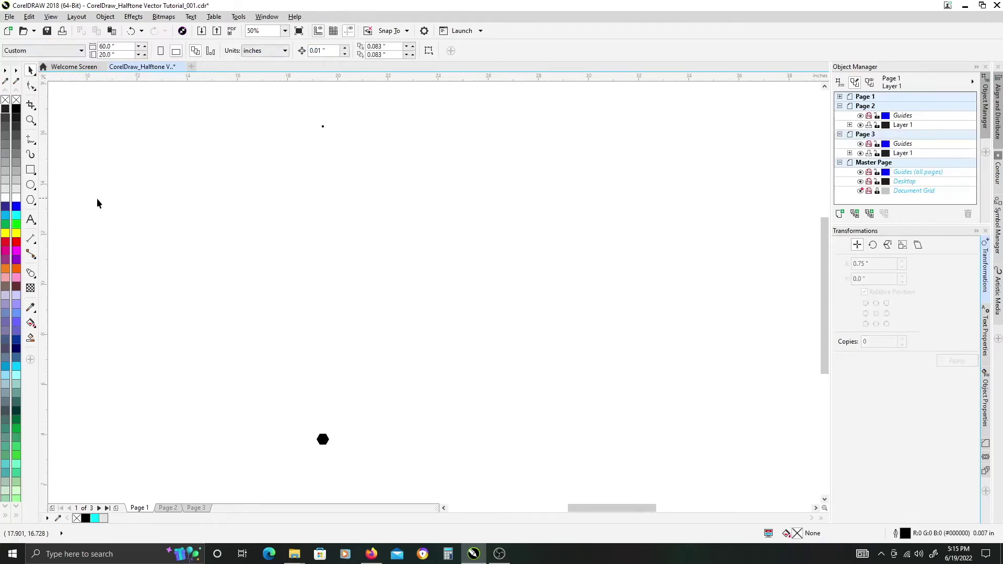
- Blend the 0.5-inch bottom hexagon up into the tiny top dot, raising steps to 22
{"action": "left_click", "coordinate": [31, 276]}
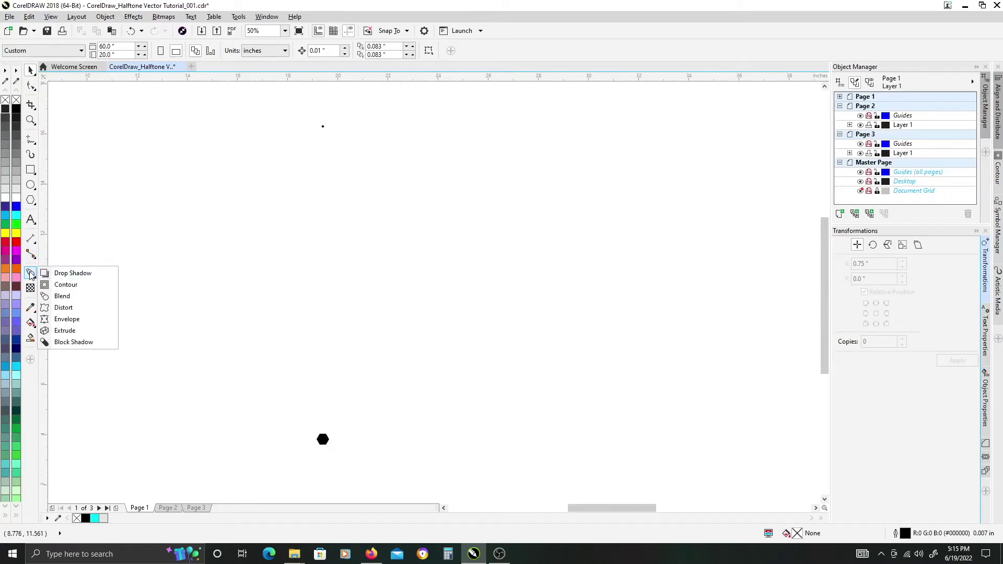
{"action": "left_click", "coordinate": [62, 296]}
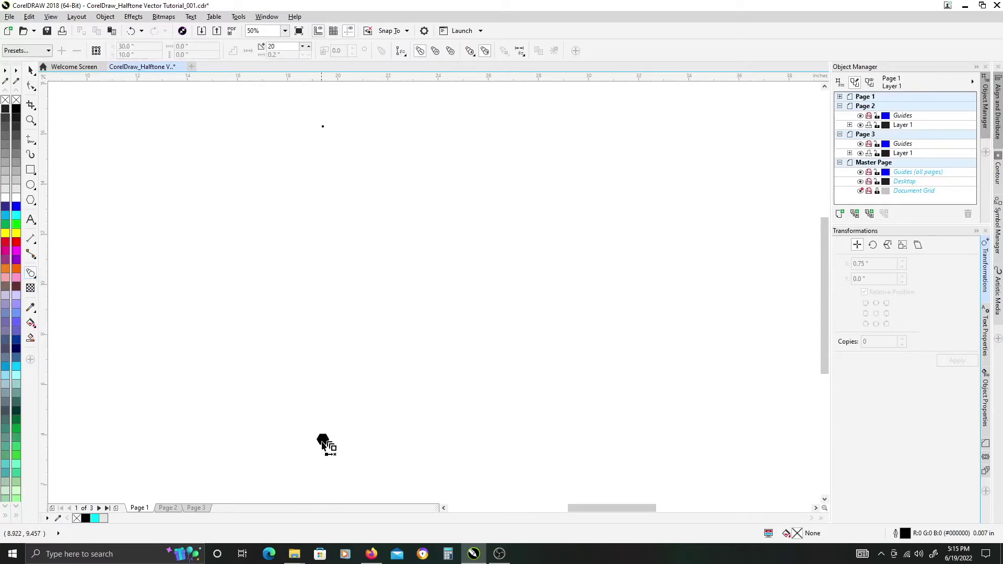
{"action": "left_click", "coordinate": [324, 441]}
{"action": "left_click_drag", "start_coordinate": [323, 439], "coordinate": [322, 127]}
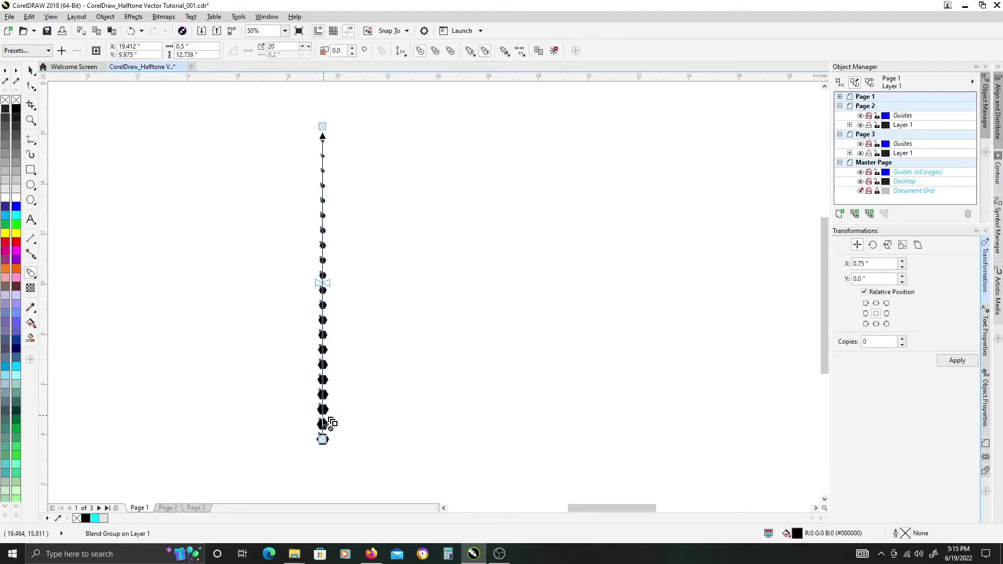
{"action": "scroll", "coordinate": [325, 443], "scroll_direction": "up", "scroll_amount": 3}
{"action": "scroll", "coordinate": [327, 445], "scroll_direction": "up", "scroll_amount": 2}
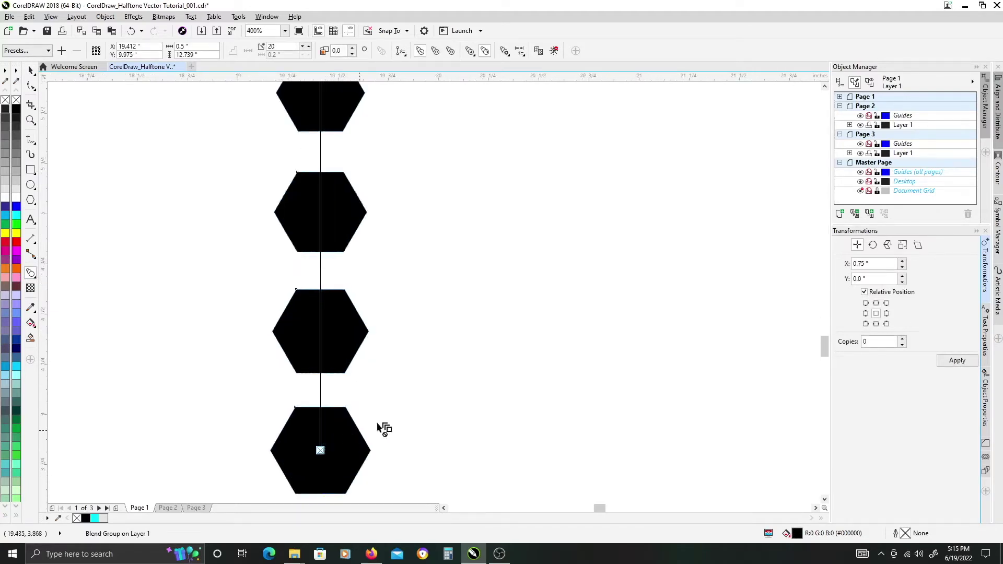
{"action": "scroll", "coordinate": [410, 302], "scroll_direction": "down", "scroll_amount": 2}
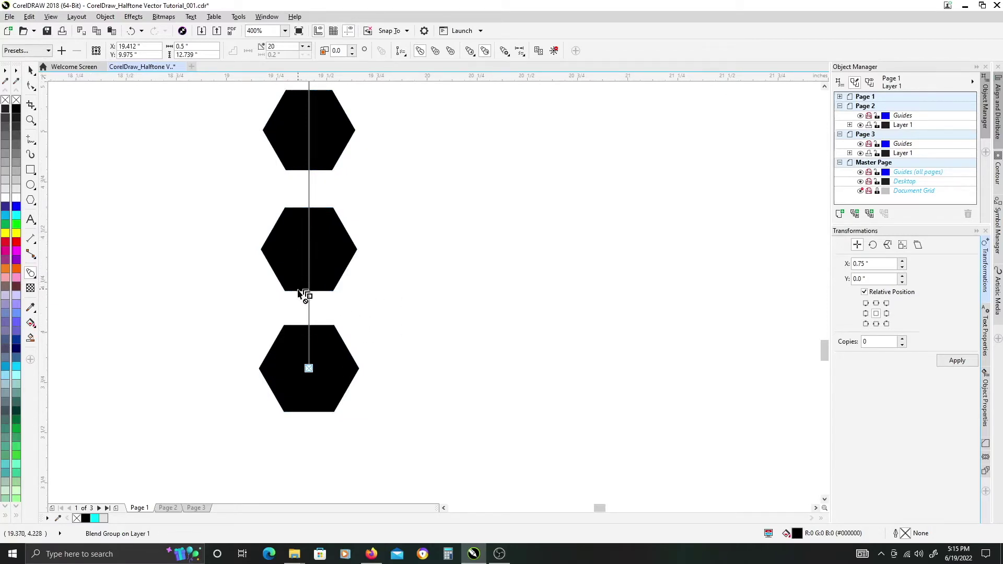
{"action": "left_click", "coordinate": [308, 47]}
- Raise the blend steps to 28 so the bottom hexagons touch
{"action": "left_click", "coordinate": [309, 47]}
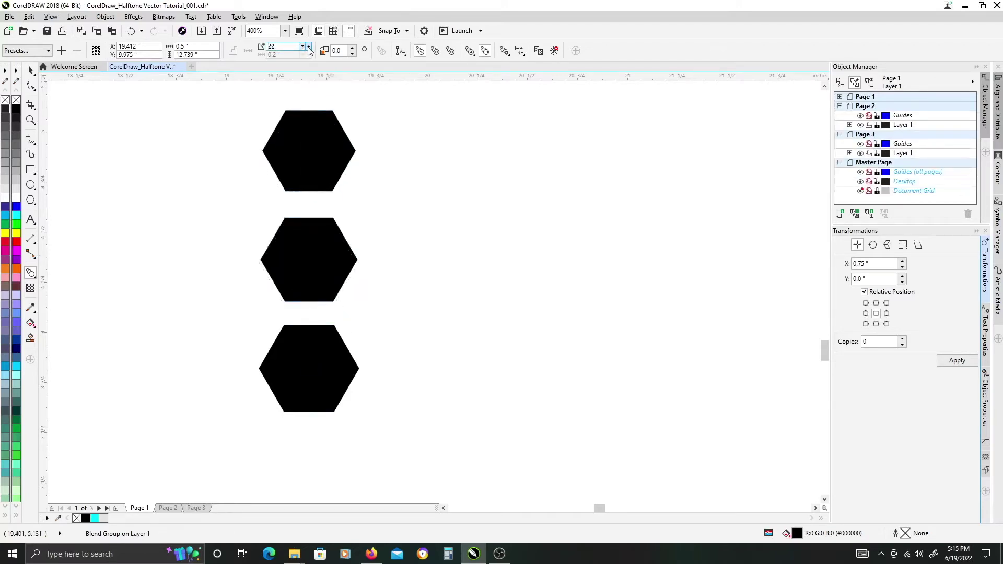
{"action": "left_click", "coordinate": [309, 46]}
{"action": "left_click", "coordinate": [309, 47]}
{"action": "left_click", "coordinate": [309, 47]}
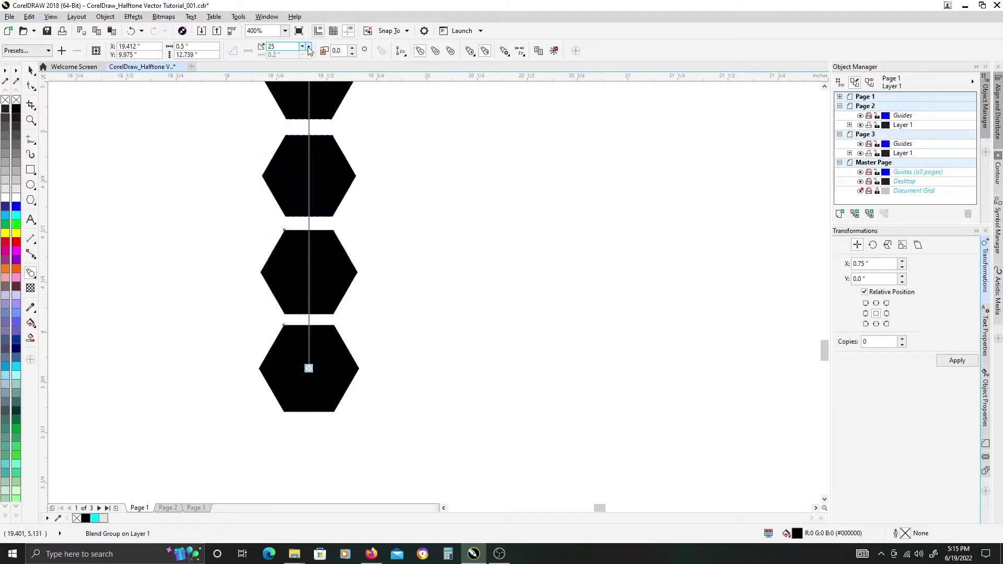
{"action": "left_click", "coordinate": [308, 47]}
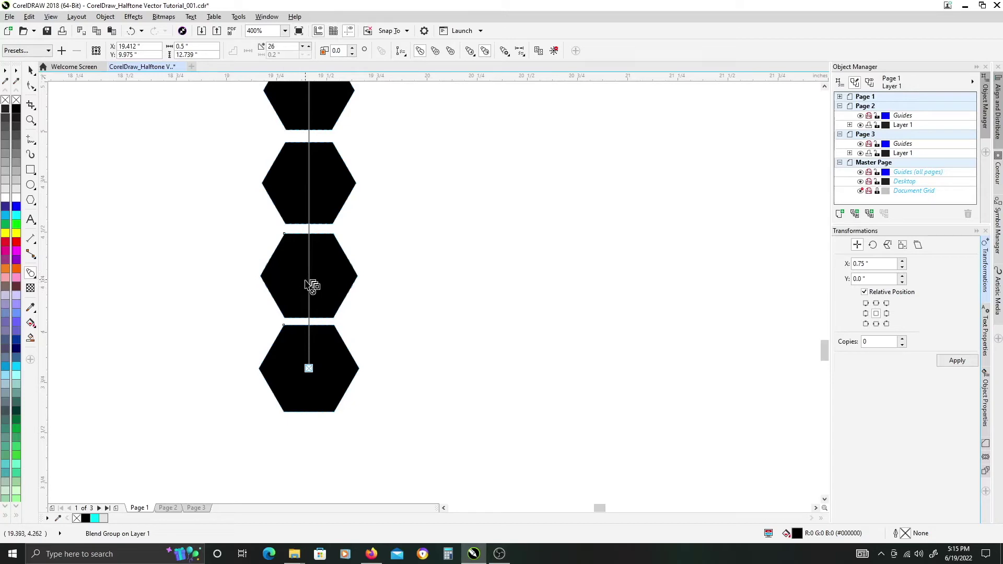
{"action": "left_click", "coordinate": [309, 48]}
{"action": "left_click", "coordinate": [308, 48]}
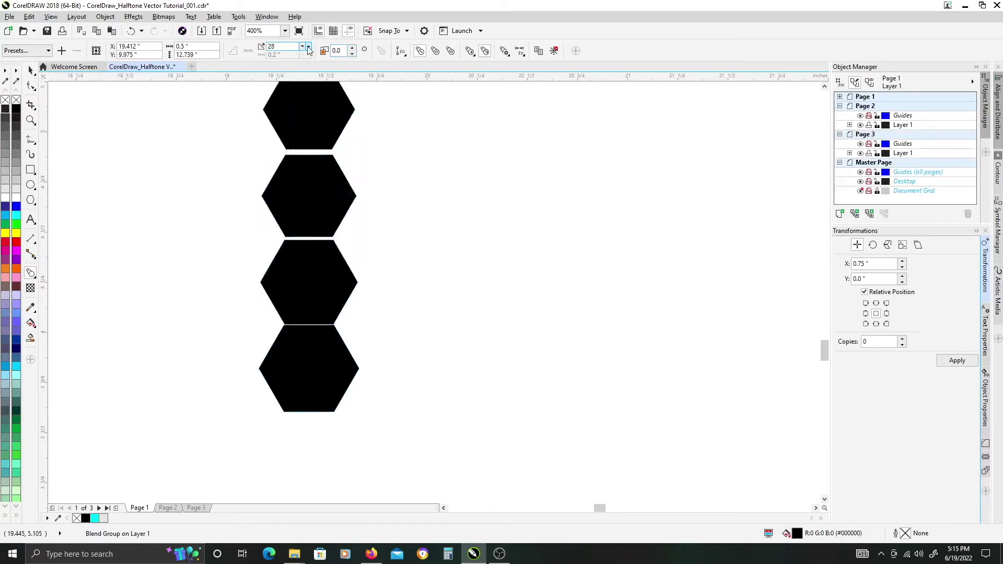
{"action": "left_click", "coordinate": [309, 51]}
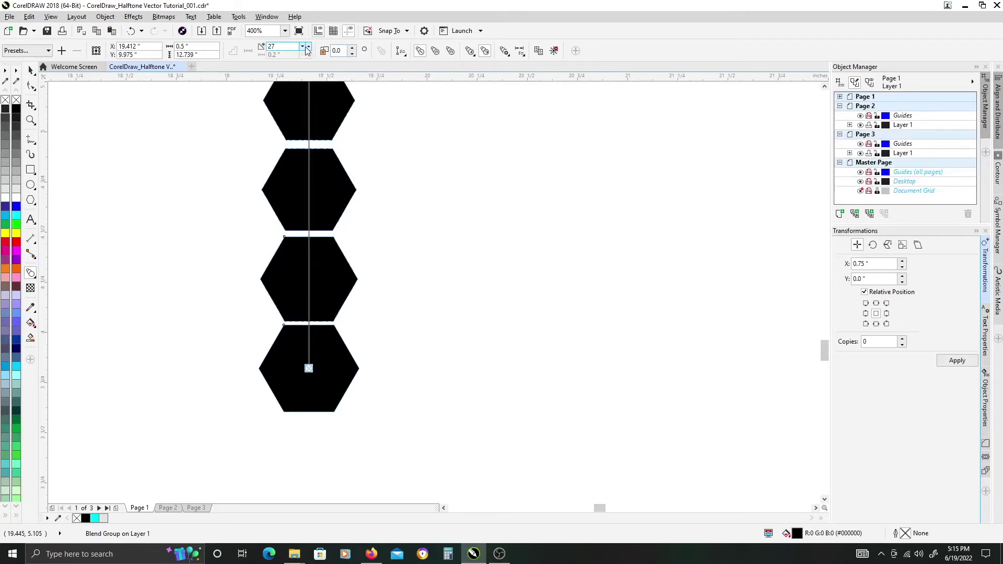
{"action": "left_click", "coordinate": [307, 47]}
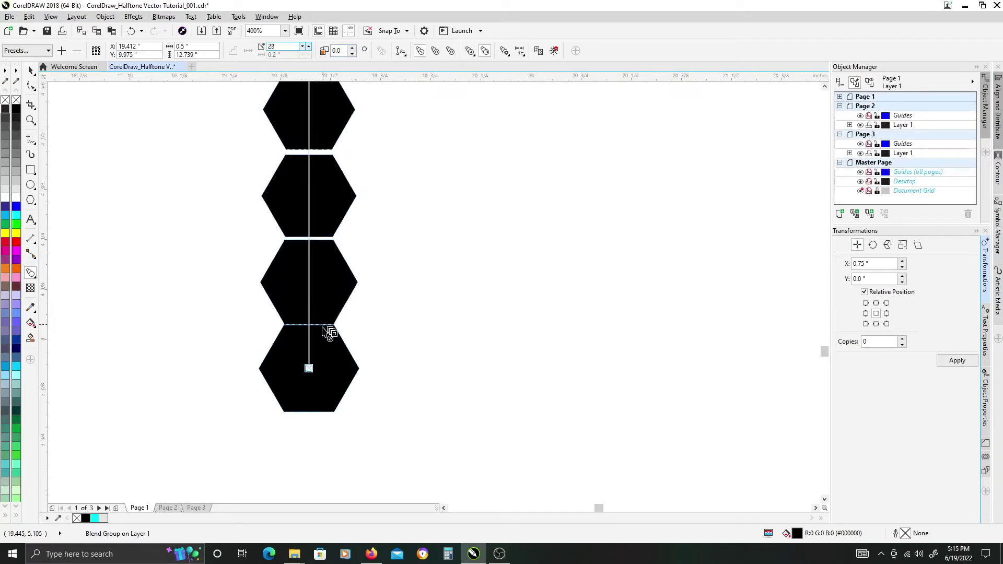
{"action": "scroll", "coordinate": [332, 337], "scroll_direction": "up", "scroll_amount": 2}
{"action": "scroll", "coordinate": [332, 338], "scroll_direction": "up", "scroll_amount": 2}
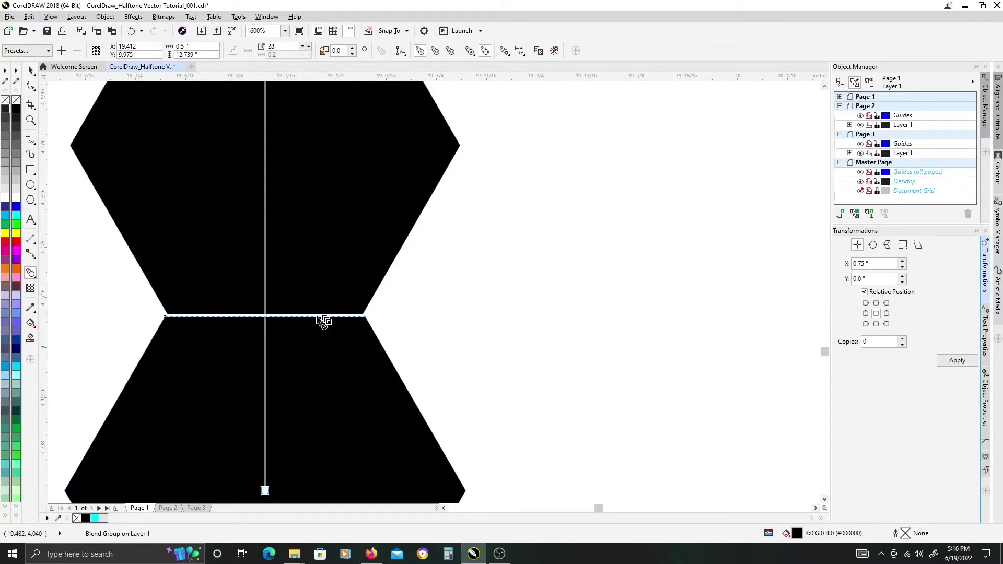
{"action": "scroll", "coordinate": [276, 326], "scroll_direction": "down", "scroll_amount": 4}
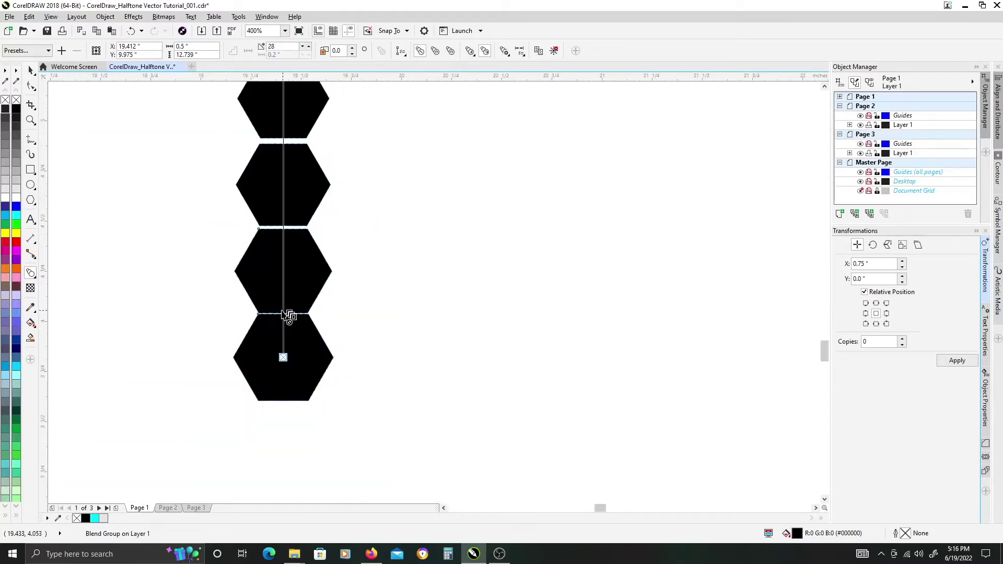
{"action": "scroll", "coordinate": [313, 292], "scroll_direction": "down", "scroll_amount": 3}
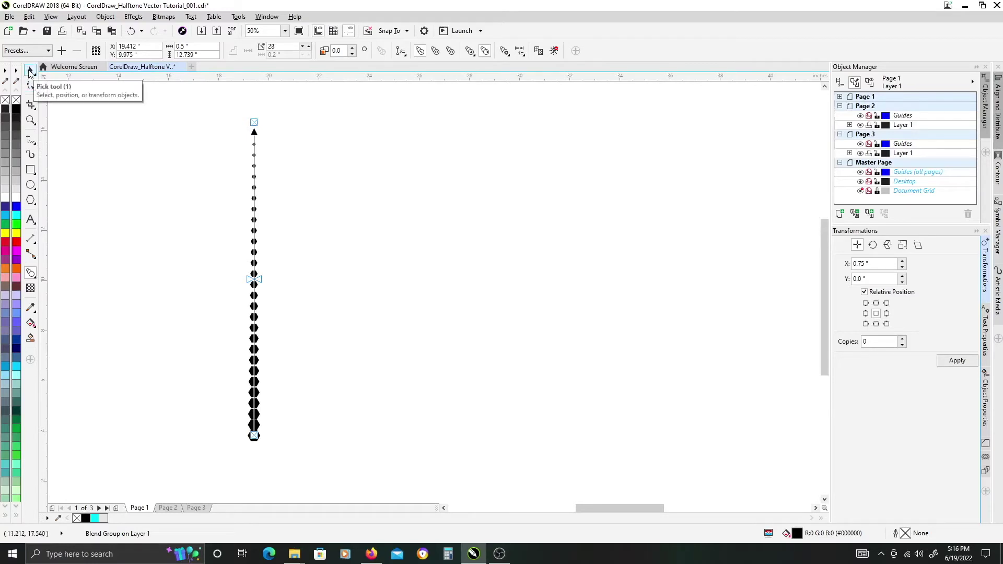
- Select the blended hexagon column as one group
{"action": "left_click", "coordinate": [29, 70]}
{"action": "left_click", "coordinate": [265, 273]}
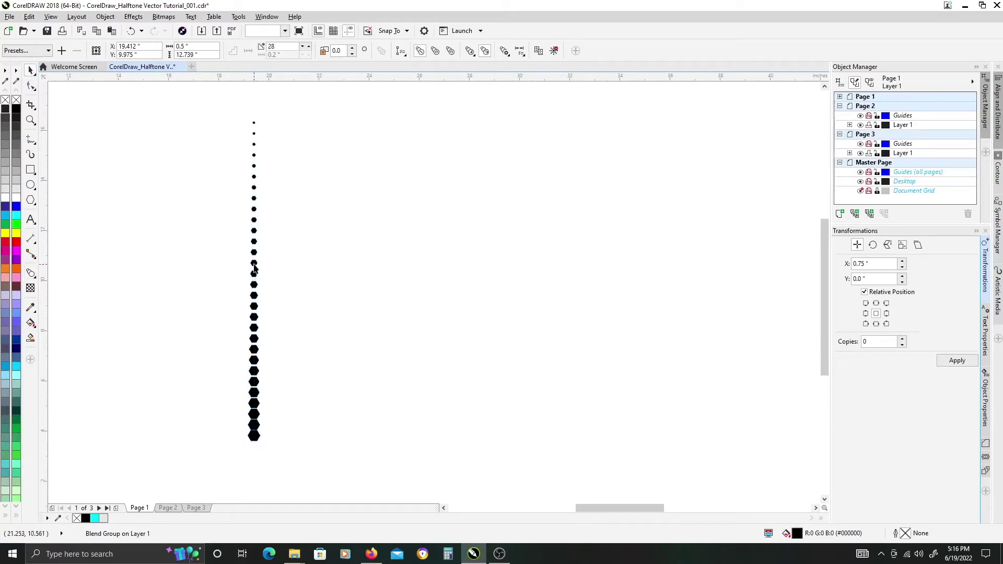
{"action": "left_click", "coordinate": [255, 268]}
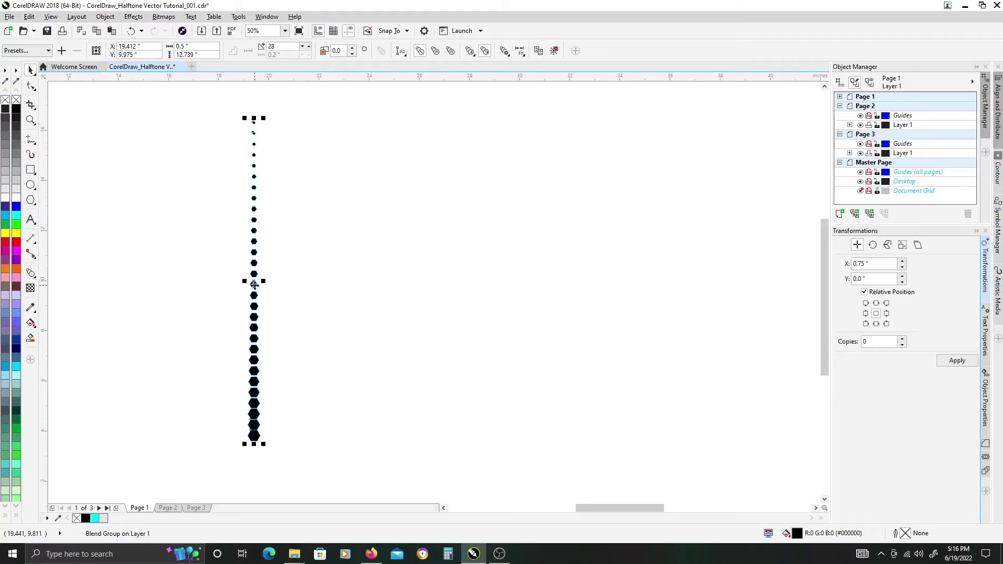
{"action": "right_click", "coordinate": [255, 285]}
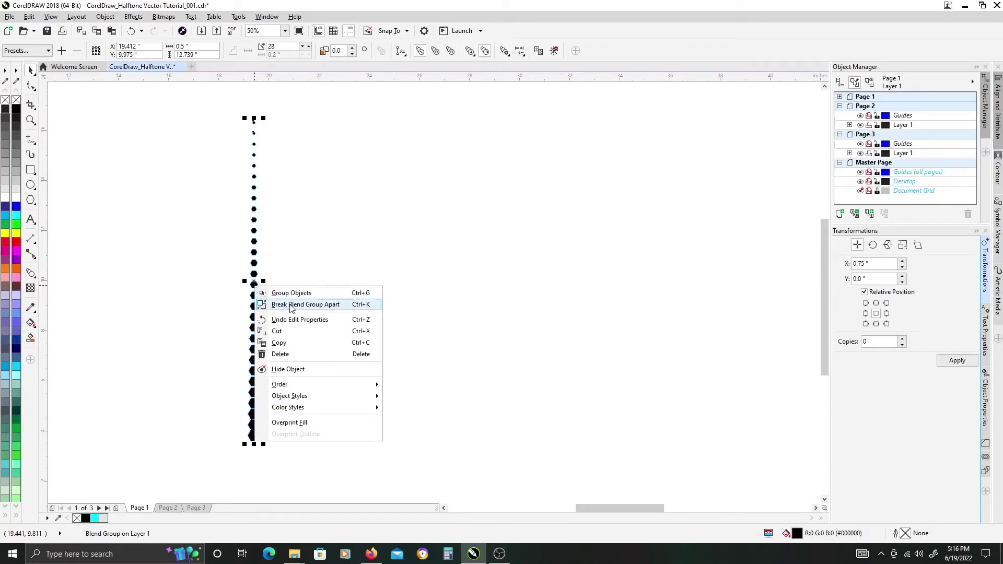
- Break the blend apart, ungroup everything, and regroup the 30 hexagons into one group
{"action": "left_click", "coordinate": [329, 306]}
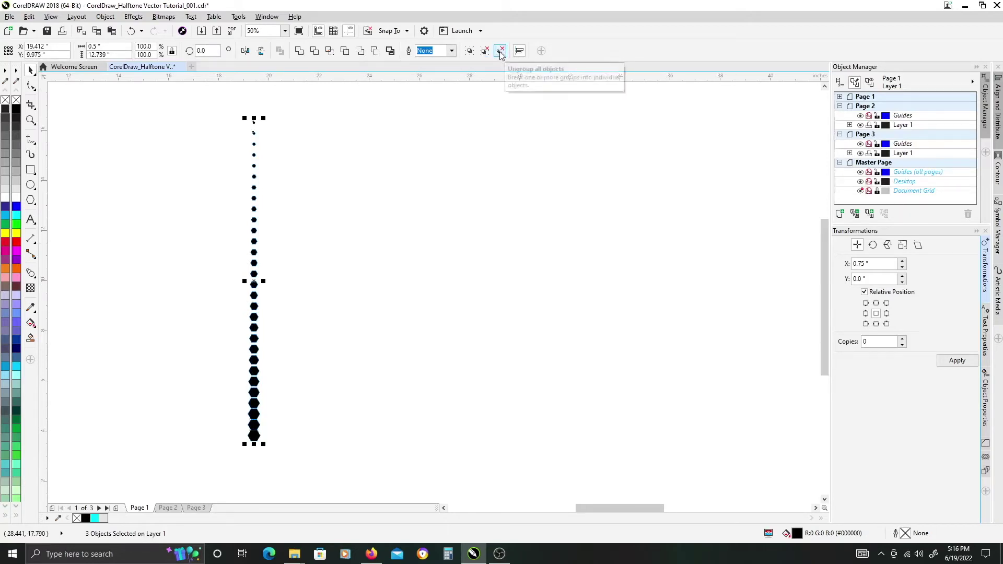
{"action": "left_click", "coordinate": [501, 51]}
{"action": "left_click_drag", "start_coordinate": [309, 98], "coordinate": [207, 444]}
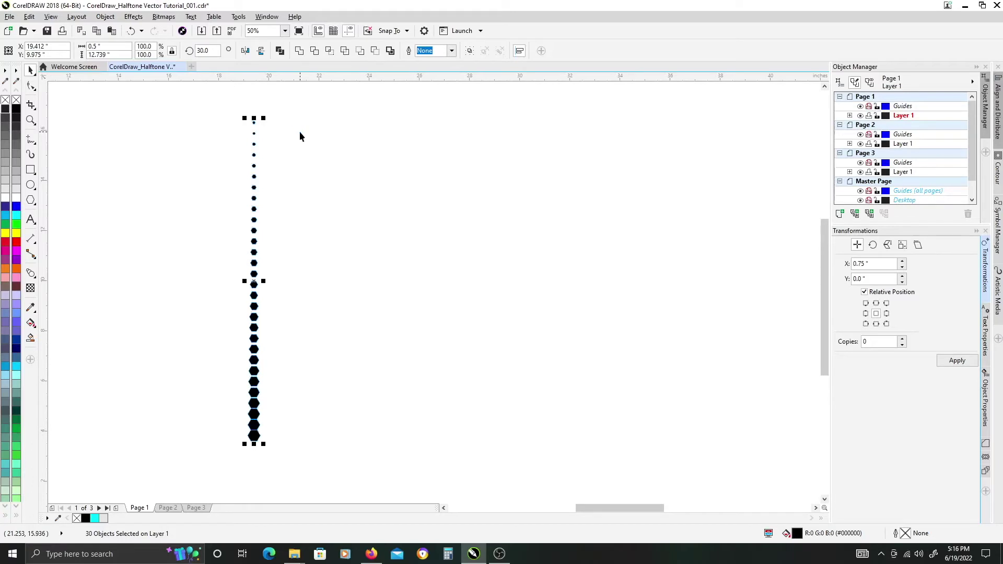
{"action": "key", "text": "ctrl+g"}
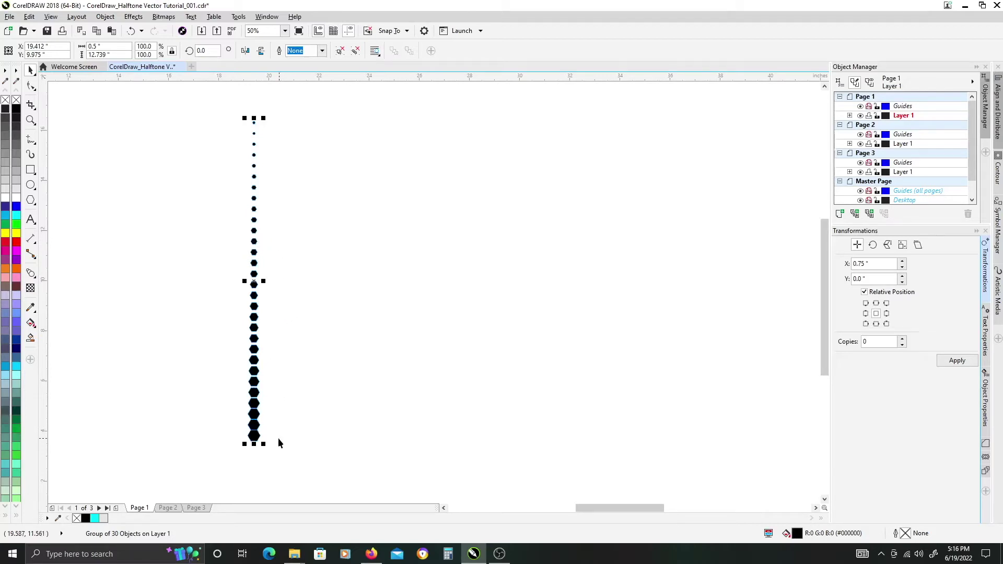
{"action": "left_click_drag", "start_coordinate": [296, 387], "coordinate": [242, 371]}
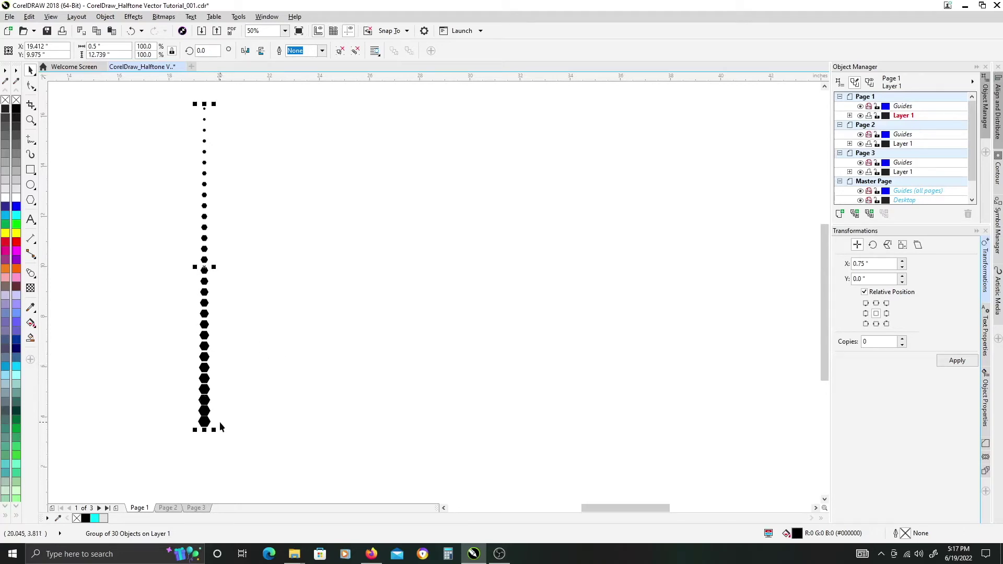
{"action": "scroll", "coordinate": [220, 422], "scroll_direction": "up", "scroll_amount": 1}
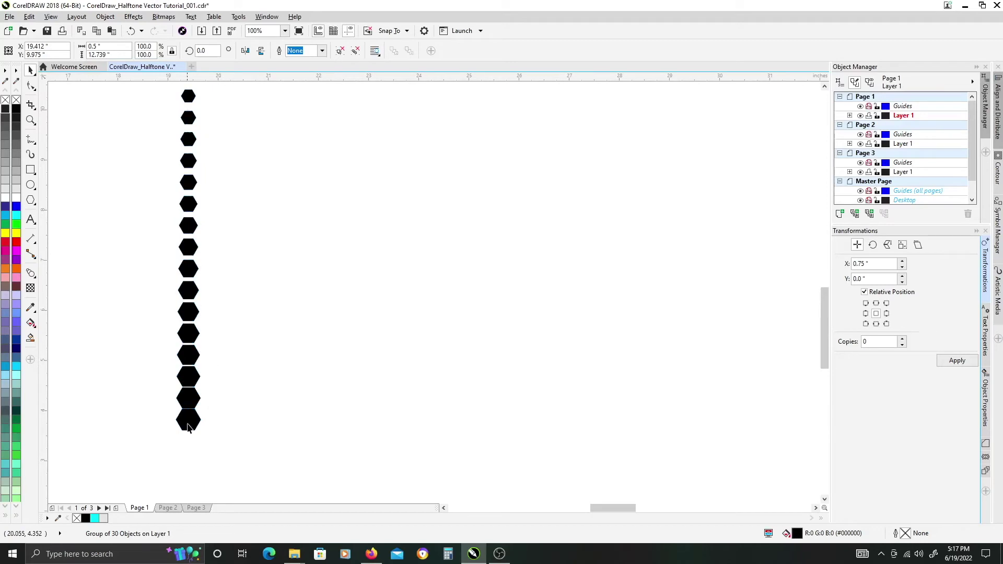
{"action": "key", "text": "Escape"}
{"action": "scroll", "coordinate": [190, 425], "scroll_direction": "up", "scroll_amount": 1}
{"action": "left_click", "coordinate": [191, 416]}
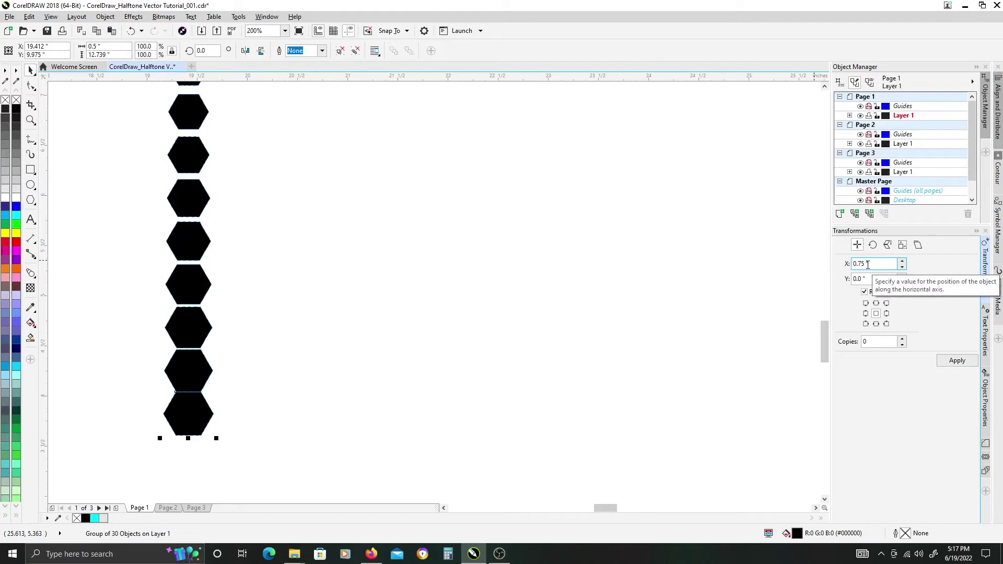
- Make 15 copies of the hexagon column spaced 0.75 inch apart horizontally
{"action": "left_click", "coordinate": [880, 341]}
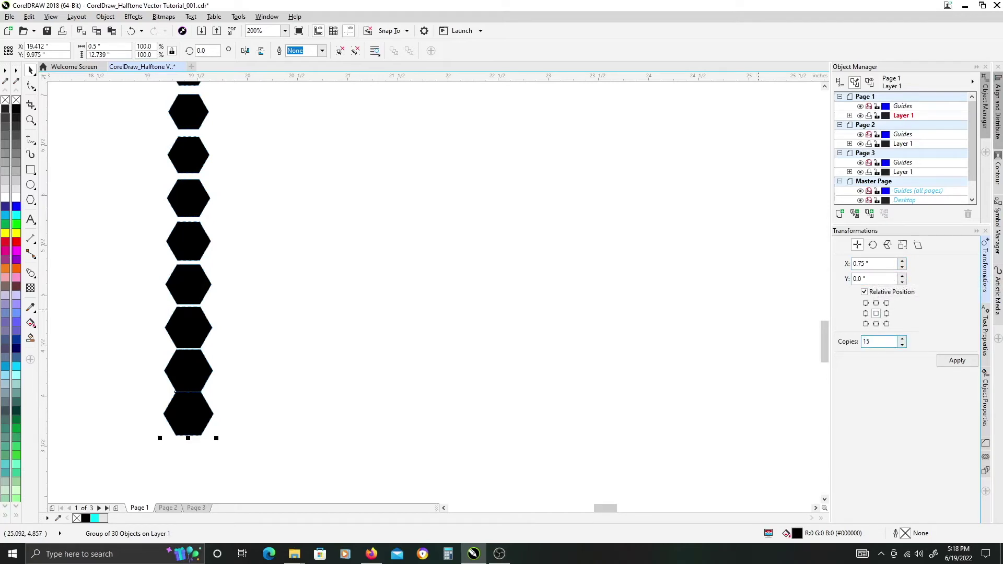
{"action": "left_click", "coordinate": [952, 361]}
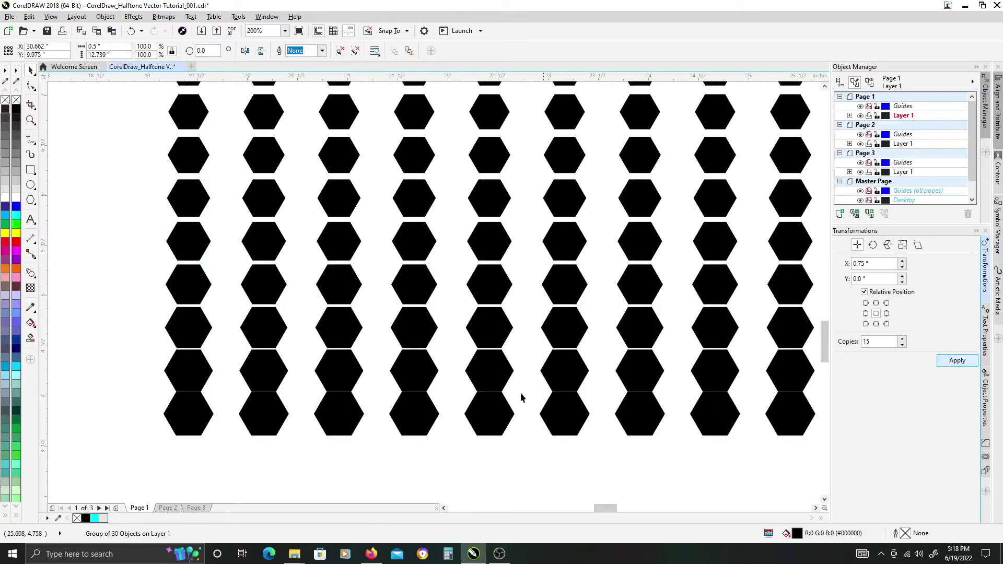
{"action": "scroll", "coordinate": [297, 393], "scroll_direction": "down", "scroll_amount": 3}
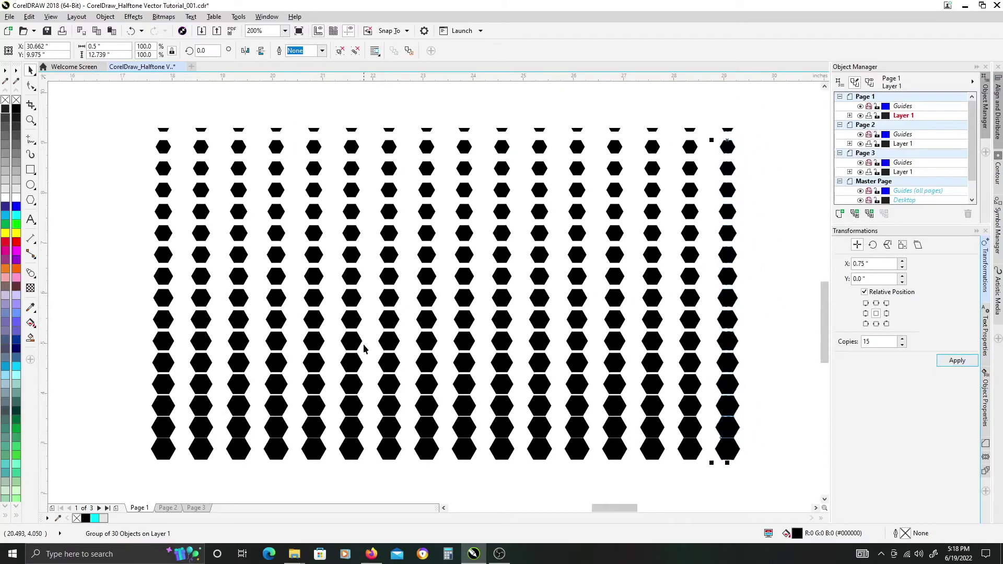
{"action": "scroll", "coordinate": [364, 349], "scroll_direction": "down", "scroll_amount": 2}
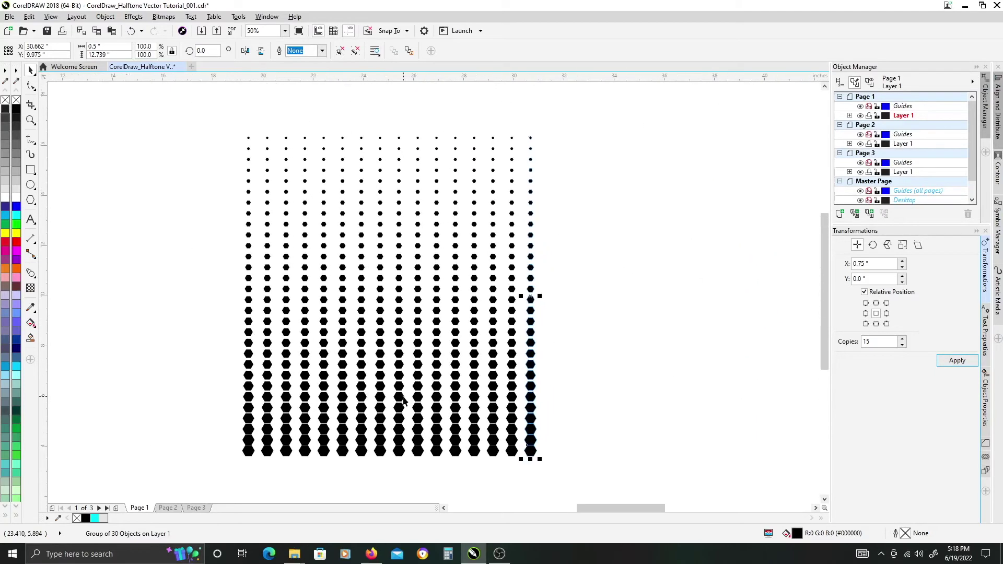
{"action": "scroll", "coordinate": [277, 444], "scroll_direction": "up", "scroll_amount": 2}
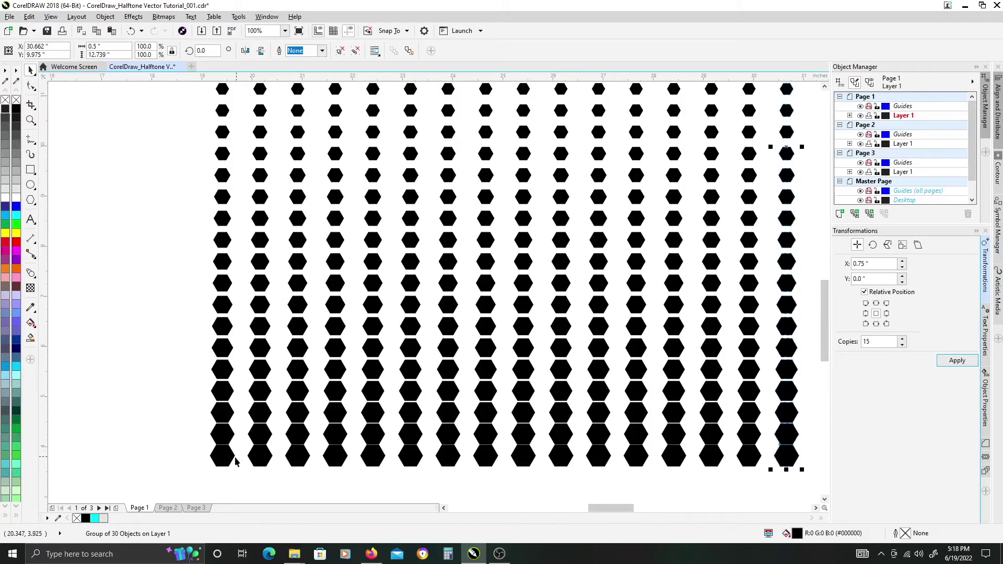
{"action": "scroll", "coordinate": [235, 461], "scroll_direction": "up", "scroll_amount": 1}
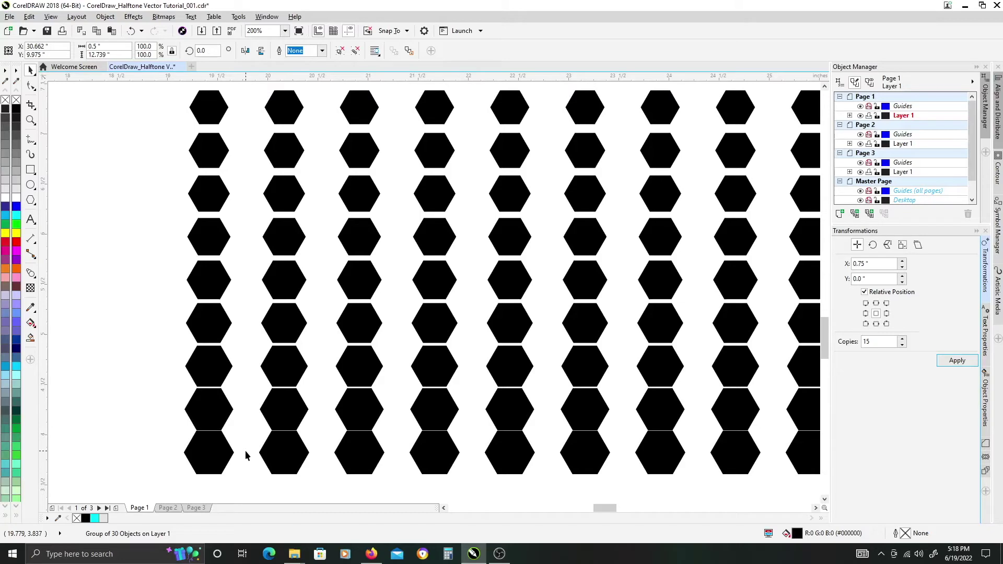
{"action": "scroll", "coordinate": [311, 448], "scroll_direction": "down", "scroll_amount": 2}
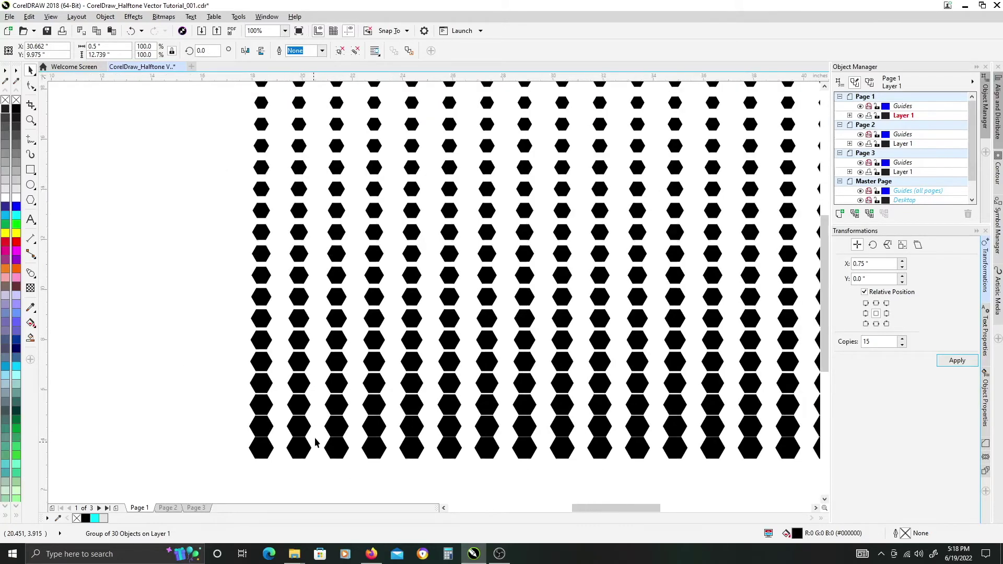
- Group all 16 hexagon columns and drop a duplicate of the grid to the right
{"action": "left_click_drag", "start_coordinate": [443, 315], "coordinate": [406, 327]}
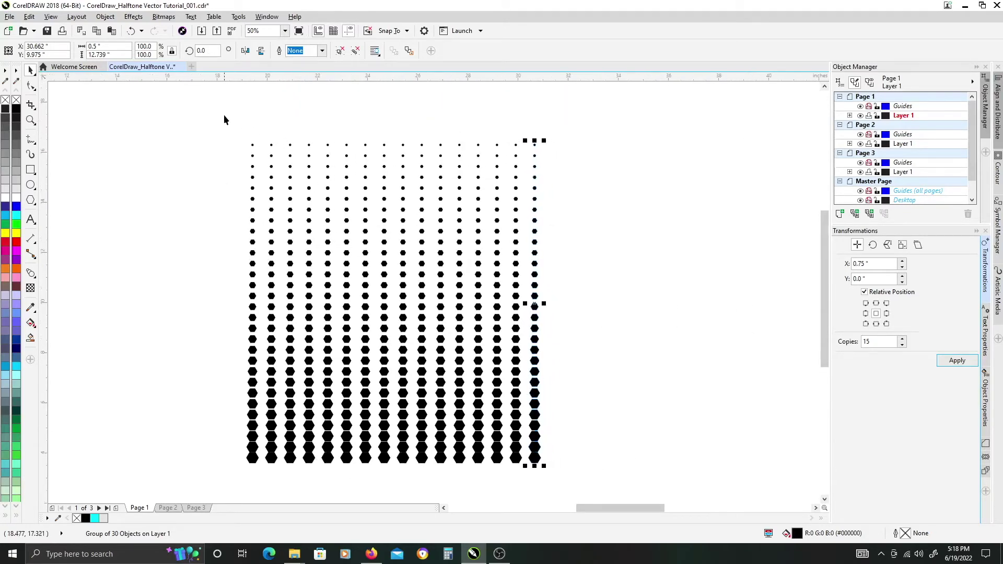
{"action": "left_click_drag", "start_coordinate": [223, 114], "coordinate": [642, 483]}
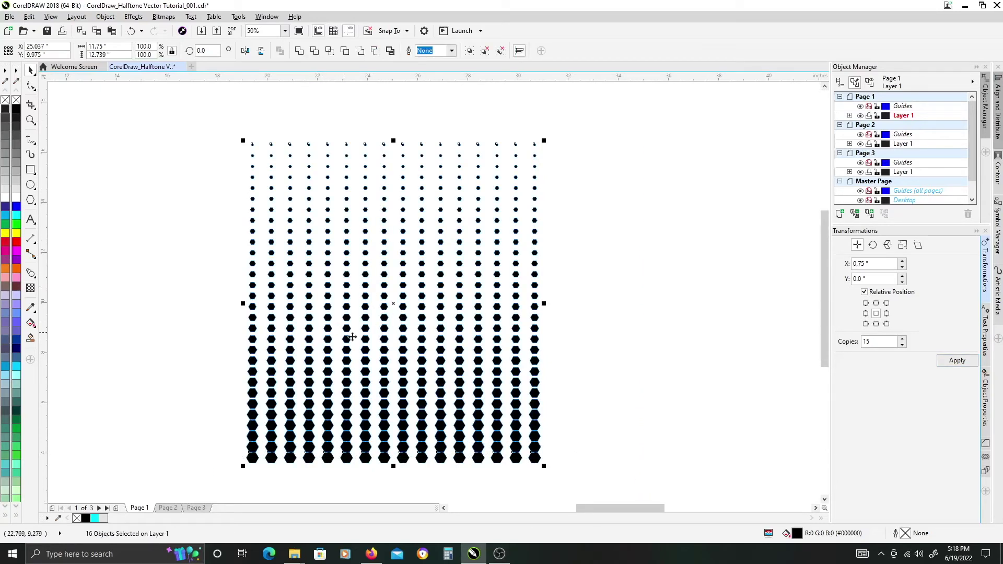
{"action": "scroll", "coordinate": [510, 329], "scroll_direction": "right", "scroll_amount": 3}
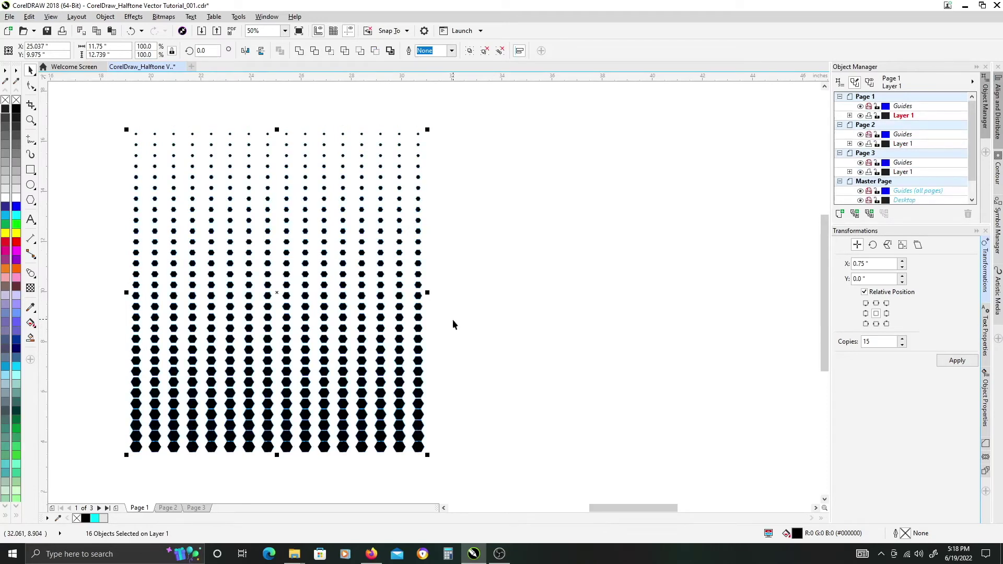
{"action": "key", "text": "ctrl+g"}
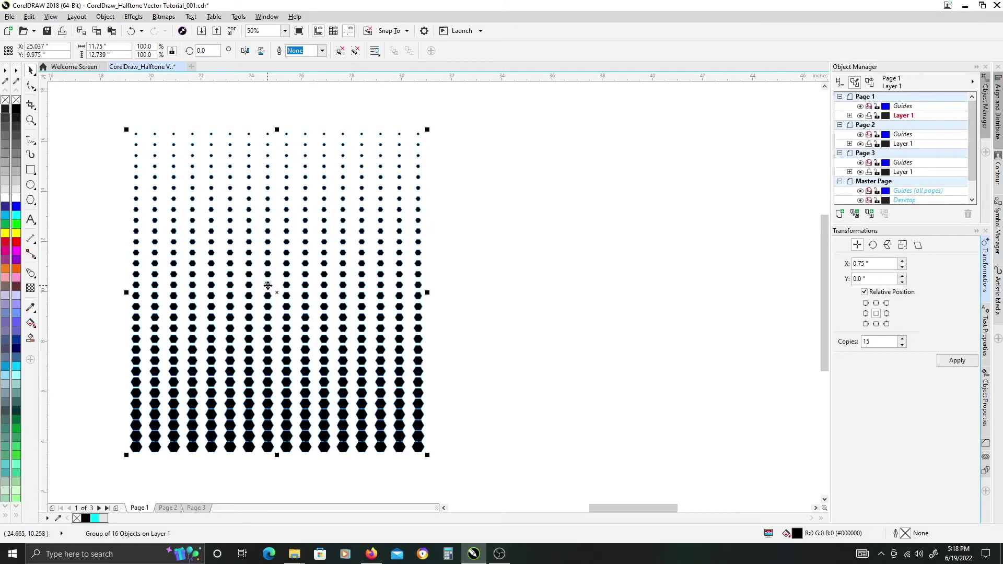
{"action": "left_click_drag", "start_coordinate": [268, 286], "coordinate": [622, 297]}
{"action": "scroll", "coordinate": [632, 339], "scroll_direction": "right", "scroll_amount": 3}
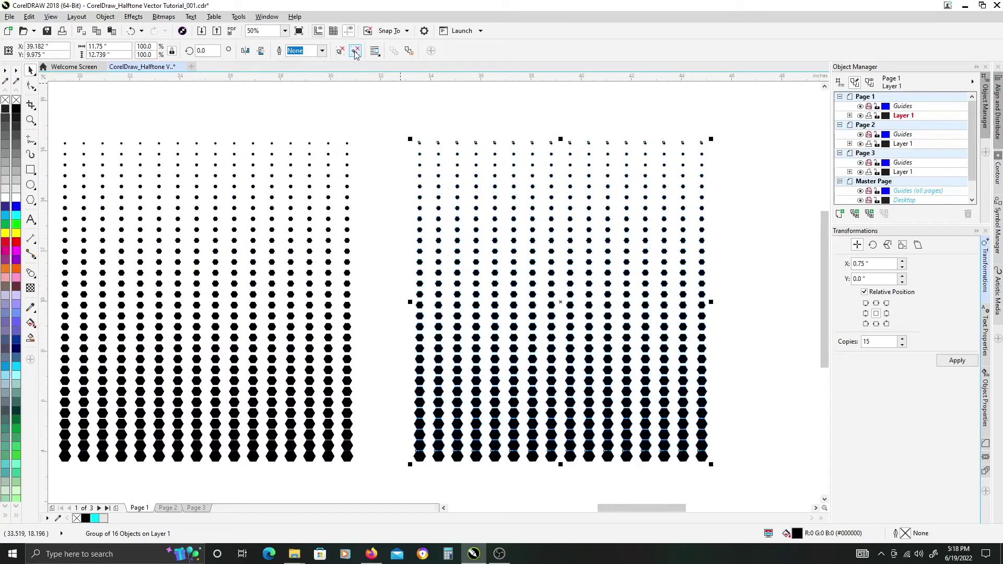
- Remove the top row and the rightmost column of hexagons from the right copy
{"action": "left_click", "coordinate": [393, 109]}
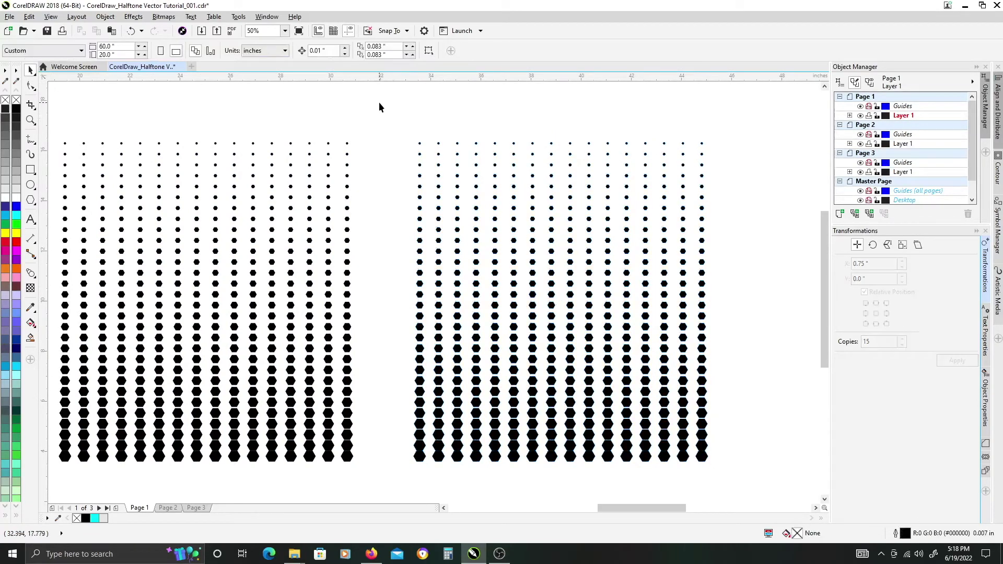
{"action": "left_click_drag", "start_coordinate": [381, 106], "coordinate": [722, 151]}
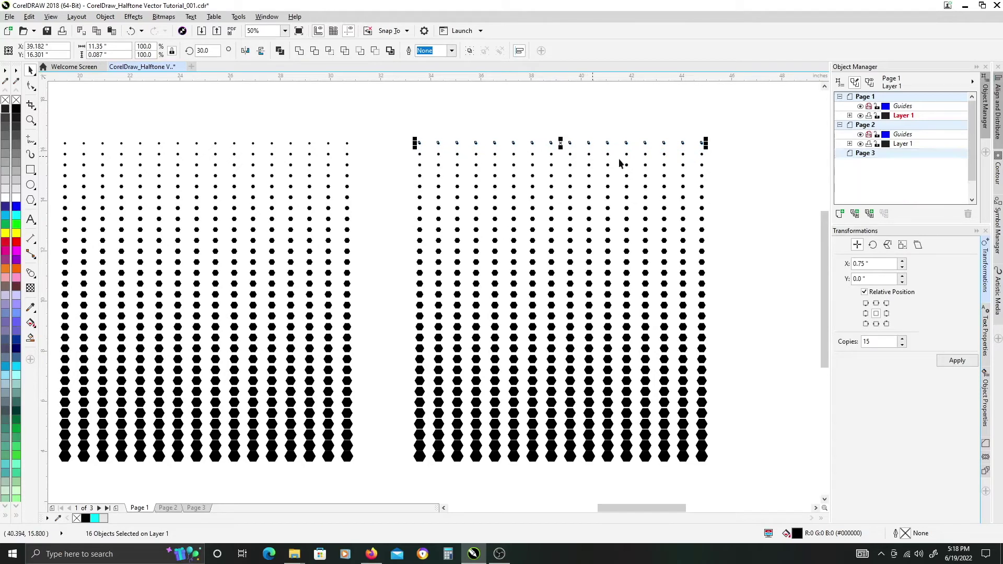
{"action": "left_click", "coordinate": [761, 130]}
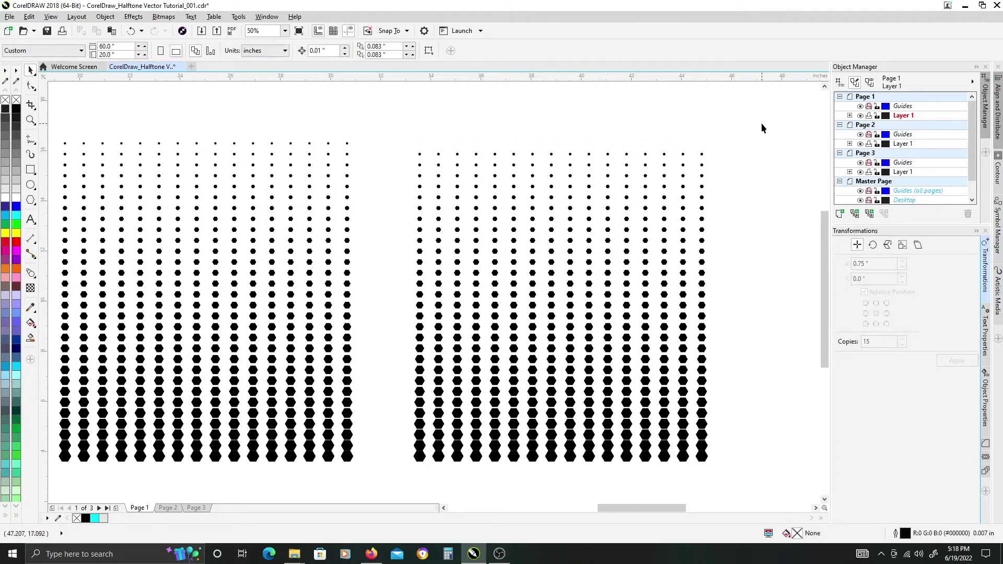
{"action": "left_click_drag", "start_coordinate": [701, 370], "coordinate": [690, 484]}
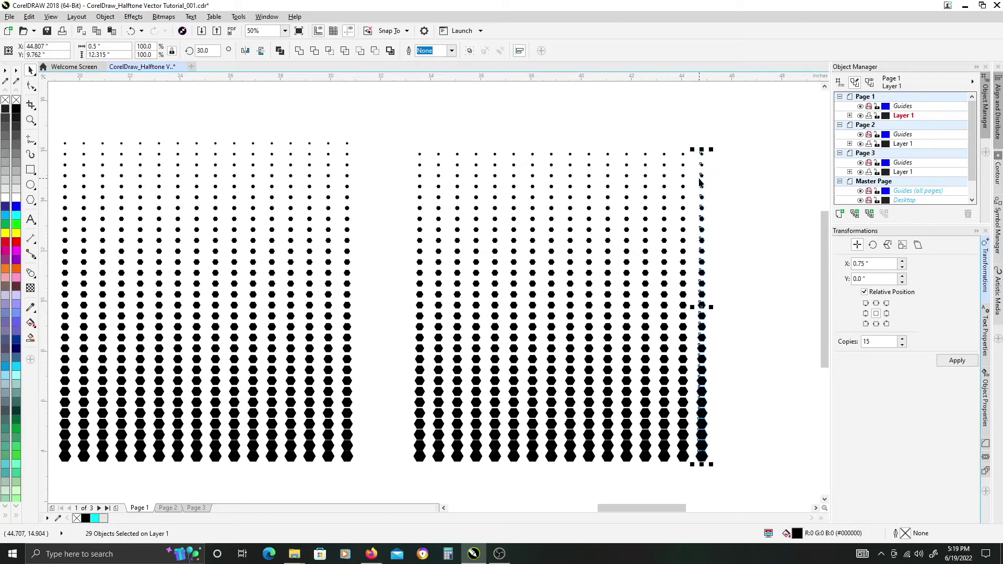
{"action": "key", "text": "Delete"}
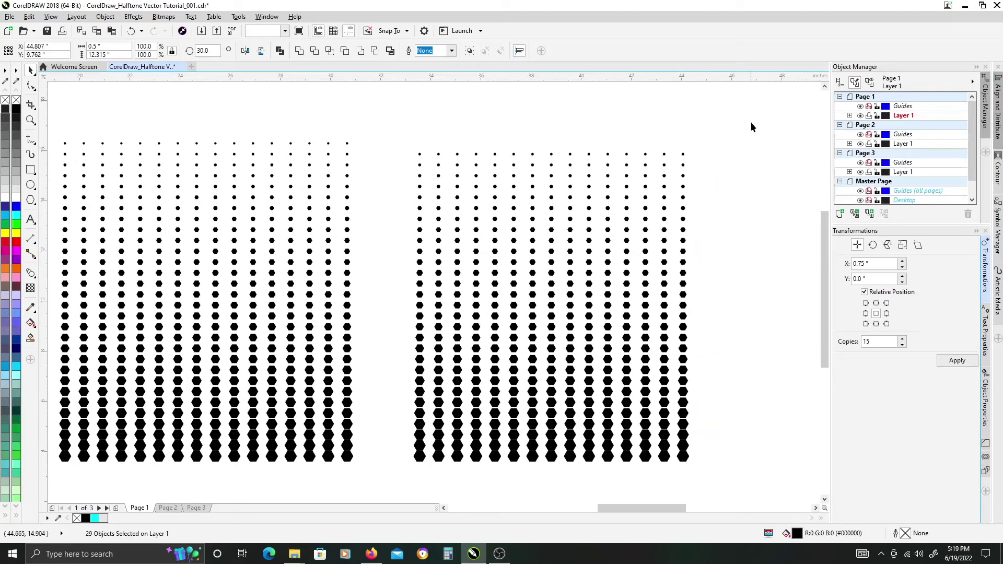
- Group the trimmed copy into a single set of 435 hexagons
{"action": "left_click_drag", "start_coordinate": [600, 285], "coordinate": [386, 484]}
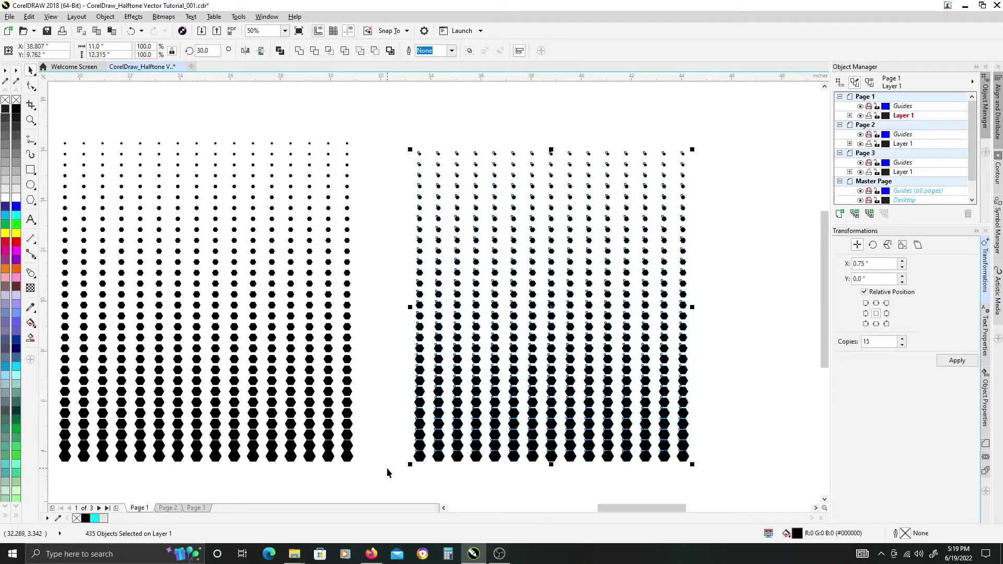
{"action": "scroll", "coordinate": [488, 359], "scroll_direction": "left", "scroll_amount": 3}
{"action": "key", "text": "ctrl+g"}
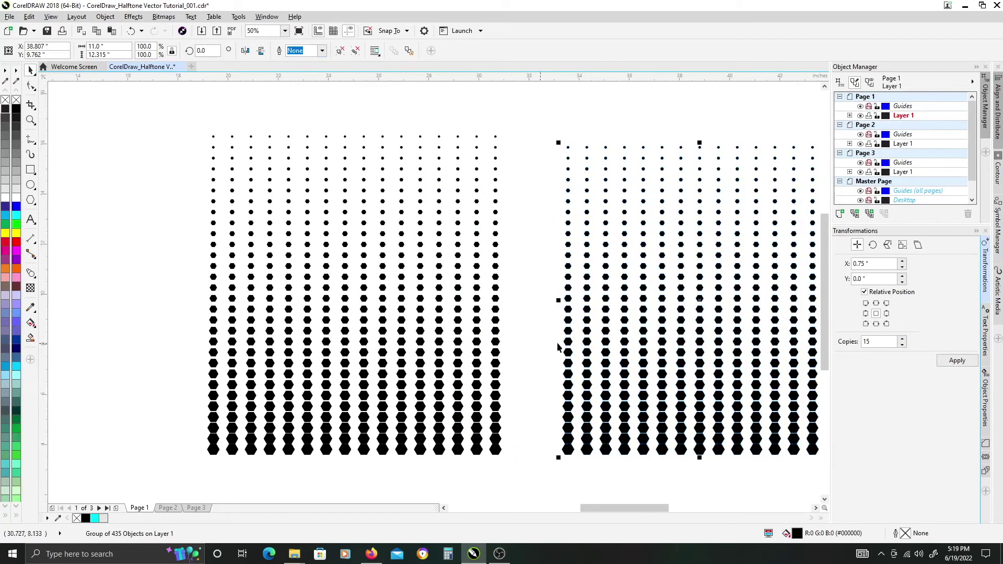
- Align the original and trimmed copy by horizontal and vertical centres so the grids interleave
{"action": "left_click", "coordinate": [497, 335]}
{"action": "left_click", "coordinate": [380, 282], "text": "shift"}
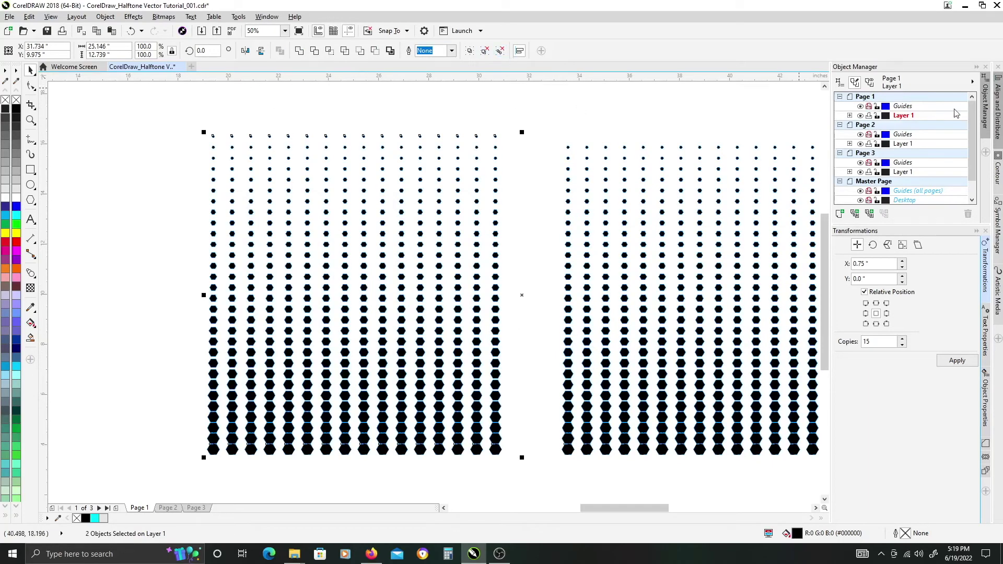
{"action": "left_click", "coordinate": [998, 109]}
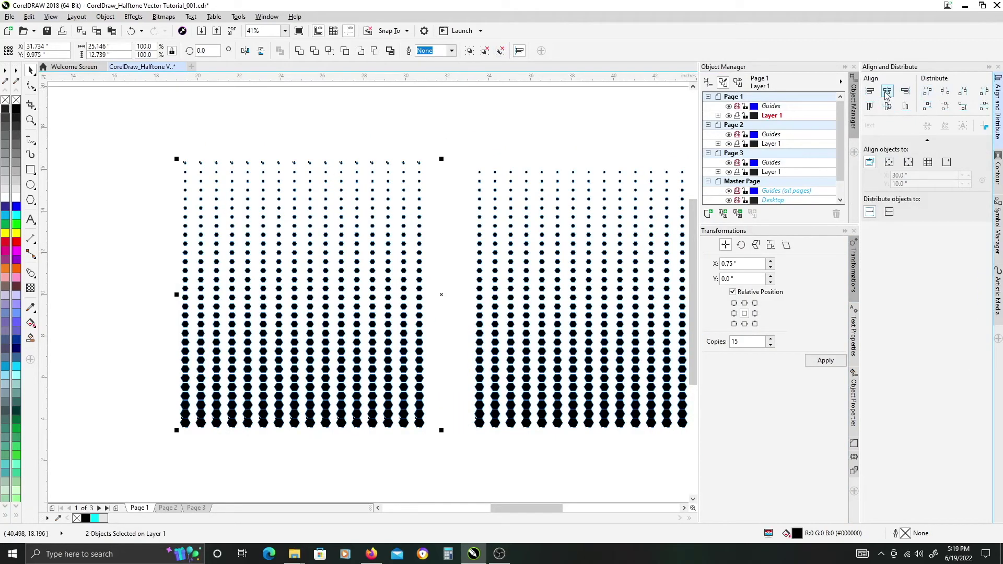
{"action": "left_click", "coordinate": [887, 92]}
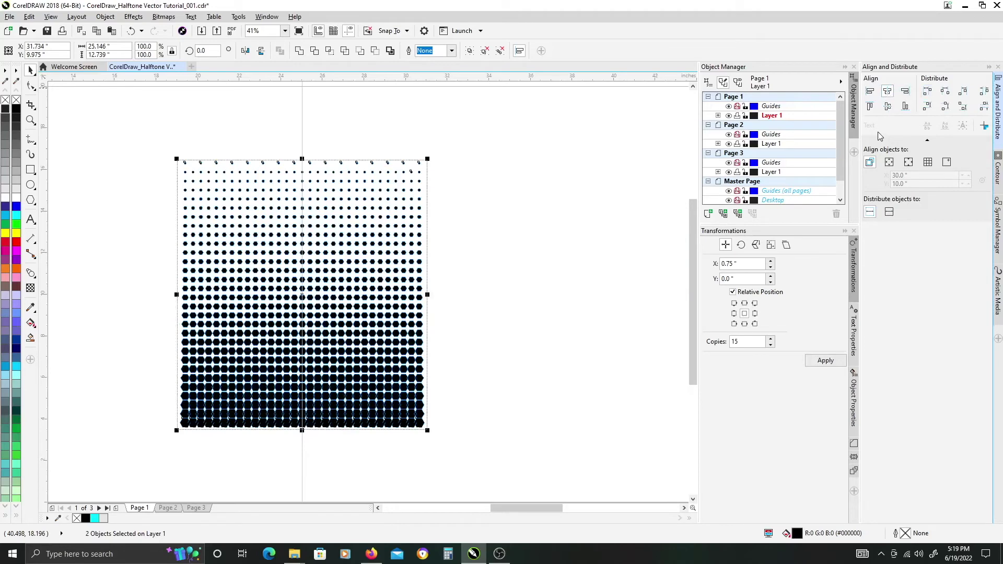
{"action": "left_click", "coordinate": [888, 106]}
{"action": "left_click", "coordinate": [521, 208]}
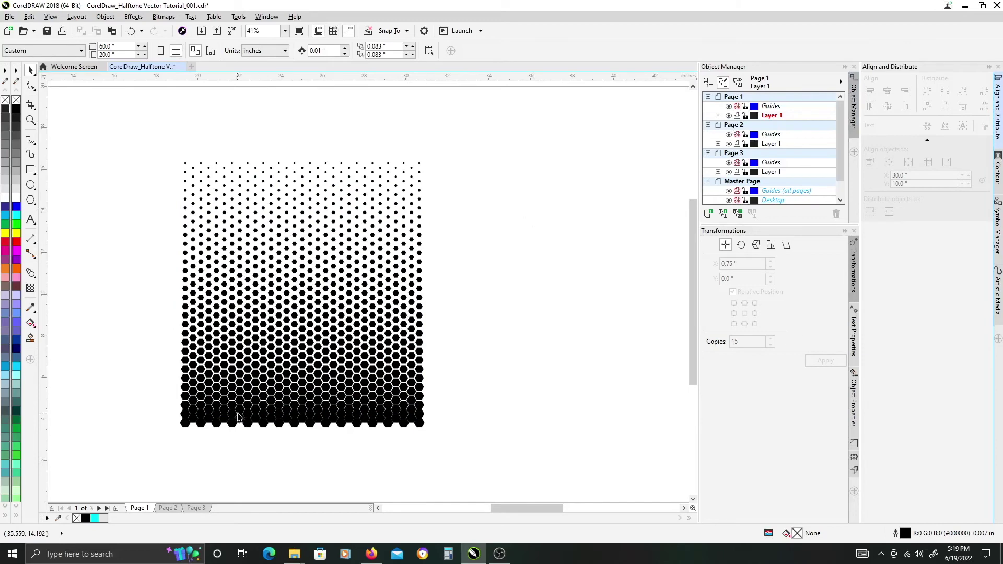
{"action": "scroll", "coordinate": [243, 415], "scroll_direction": "up", "scroll_amount": 3}
{"action": "scroll", "coordinate": [435, 338], "scroll_direction": "down", "scroll_amount": 1}
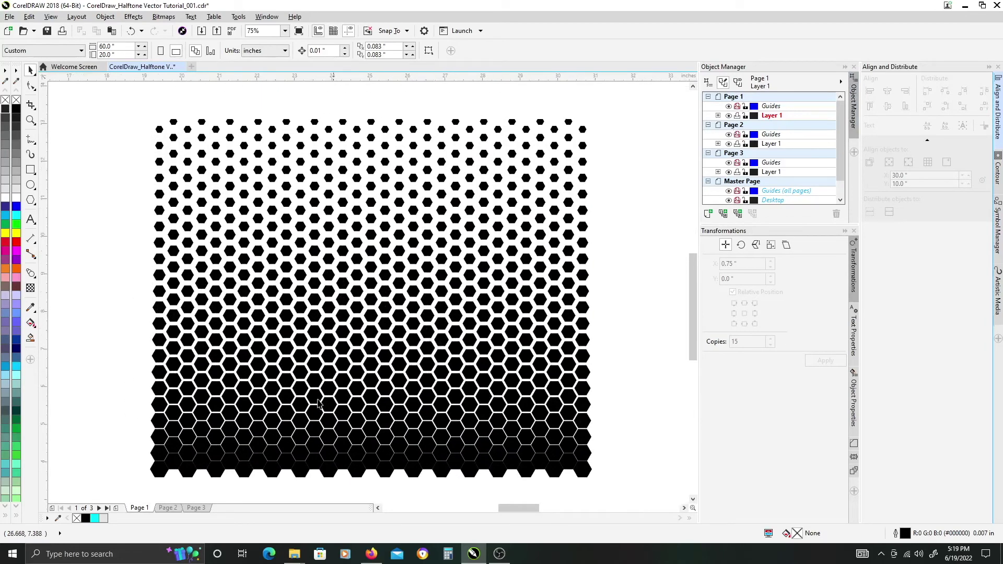
{"action": "scroll", "coordinate": [188, 450], "scroll_direction": "up", "scroll_amount": 2}
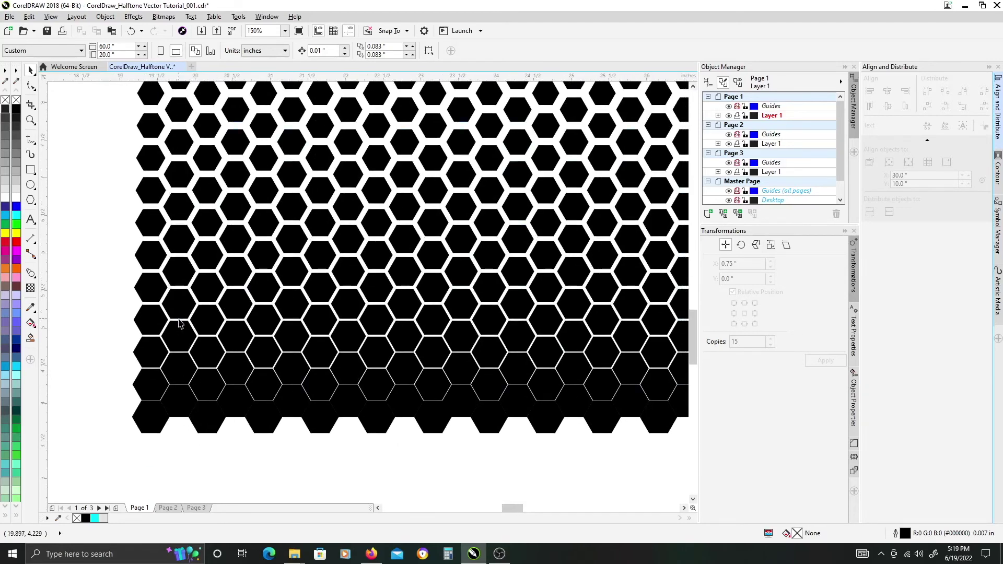
{"action": "left_click", "coordinate": [182, 310]}
{"action": "left_click", "coordinate": [16, 213]}
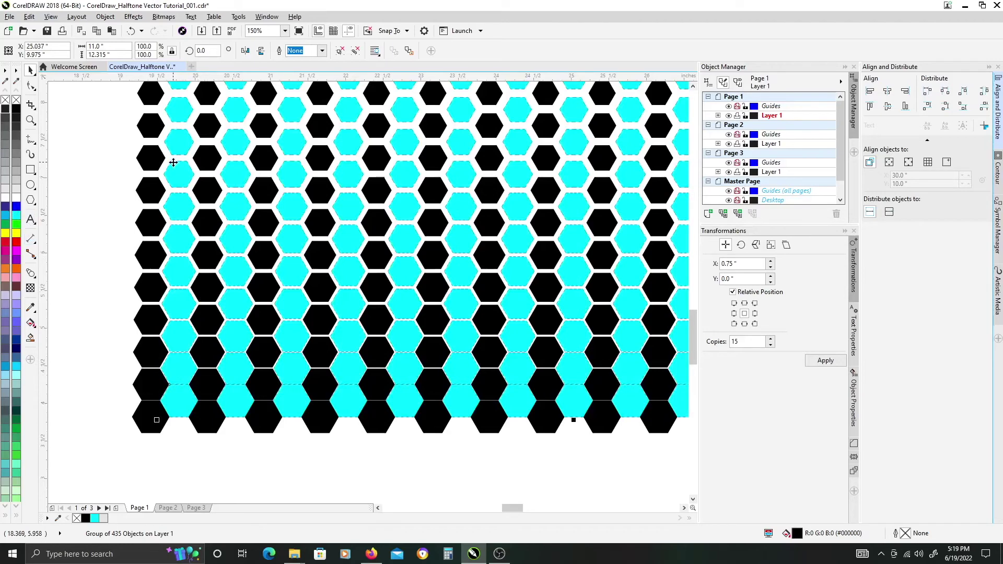
{"action": "scroll", "coordinate": [183, 375], "scroll_direction": "down", "scroll_amount": 2}
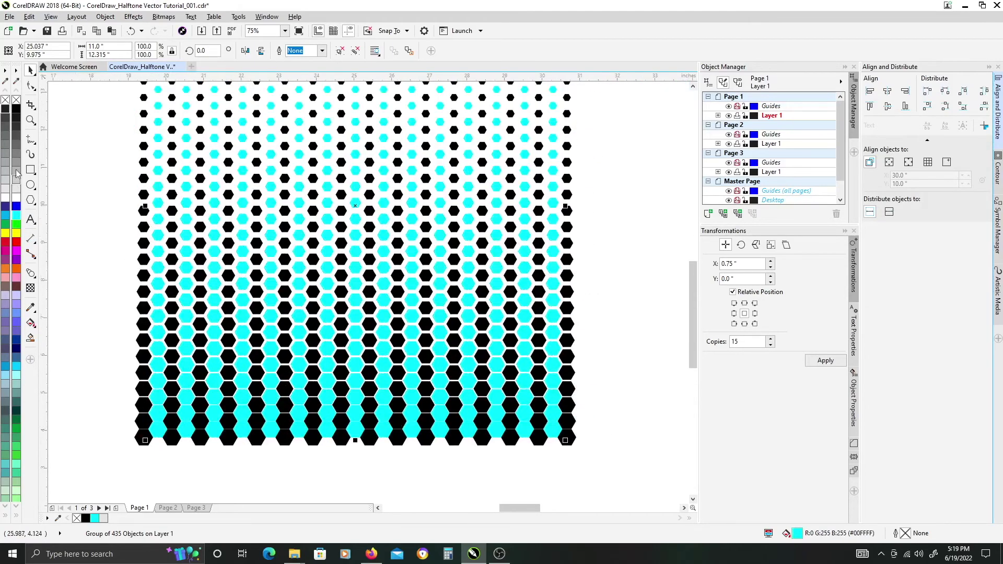
{"action": "left_click", "coordinate": [16, 109]}
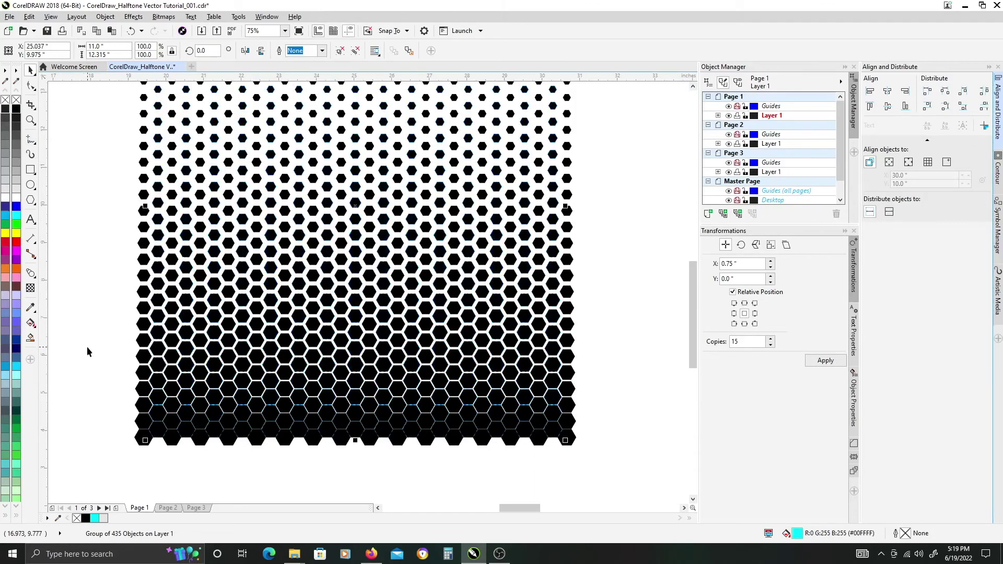
{"action": "key", "text": "Escape"}
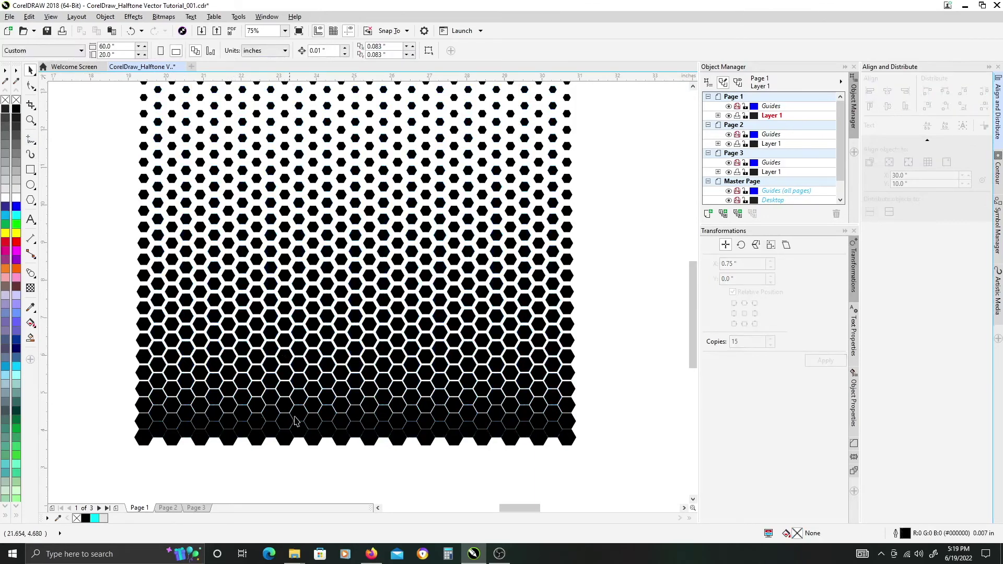
{"action": "scroll", "coordinate": [288, 340], "scroll_direction": "up", "scroll_amount": 2}
{"action": "scroll", "coordinate": [288, 368], "scroll_direction": "down", "scroll_amount": 2}
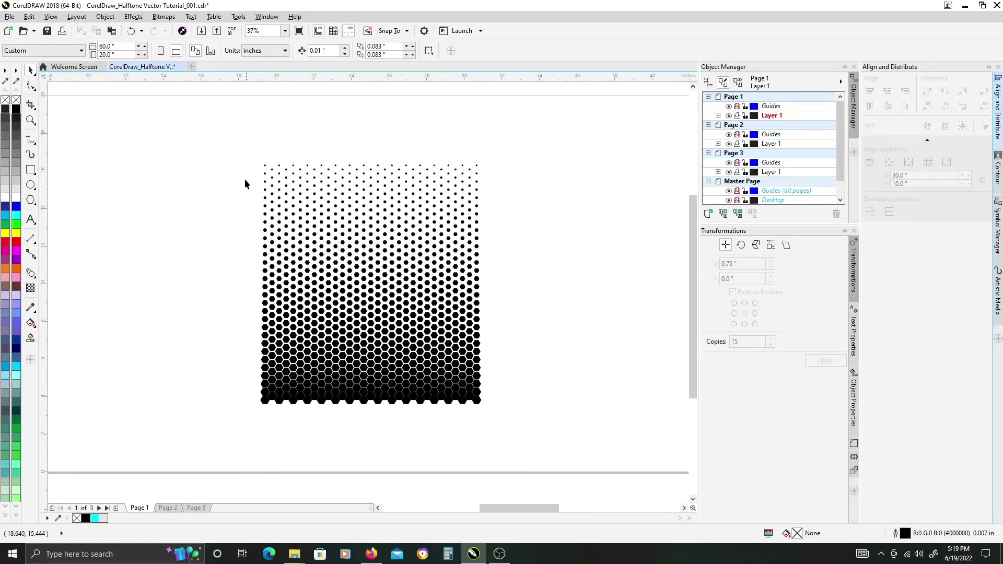
{"action": "key", "text": "z"}
{"action": "mouse_move", "coordinate": [240, 146]}
{"action": "left_mouse_down"}
{"action": "mouse_move", "coordinate": [521, 387]}
{"action": "mouse_move", "coordinate": [512, 418]}
{"action": "left_mouse_up"}
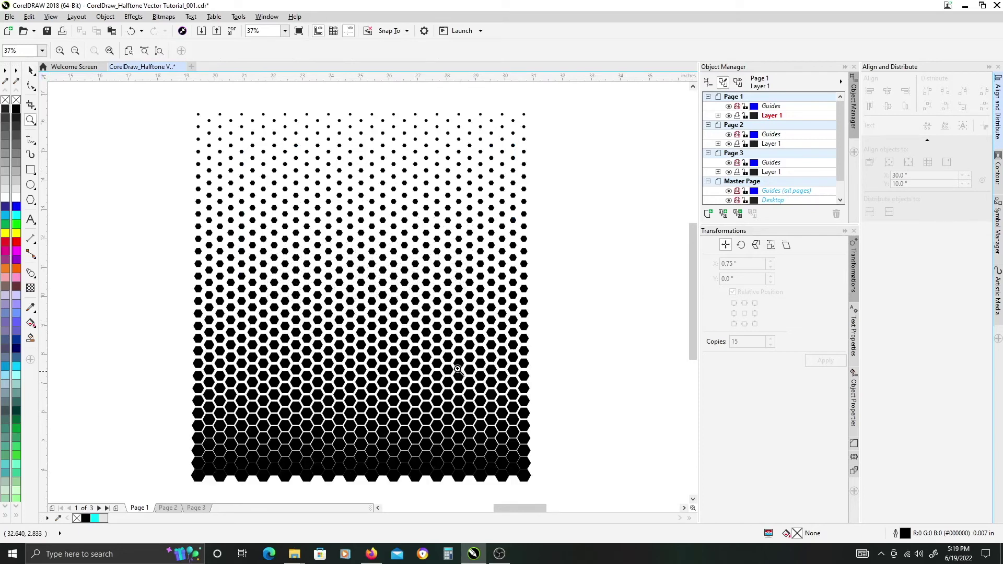
{"action": "key", "text": "space"}
{"action": "left_click", "coordinate": [989, 66]}
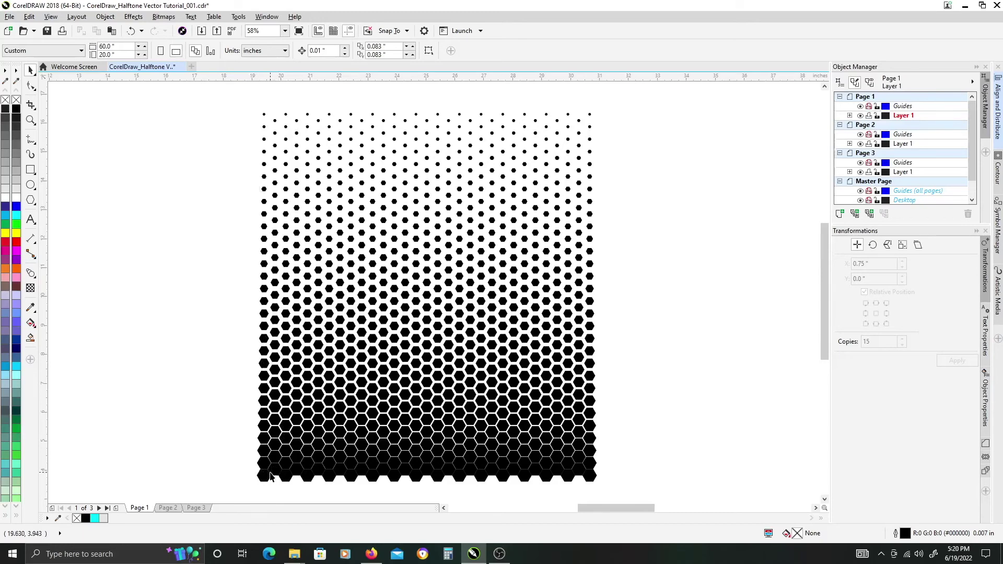
{"action": "scroll", "coordinate": [269, 478], "scroll_direction": "up", "scroll_amount": 3}
{"action": "left_click_drag", "start_coordinate": [269, 478], "coordinate": [232, 428]}
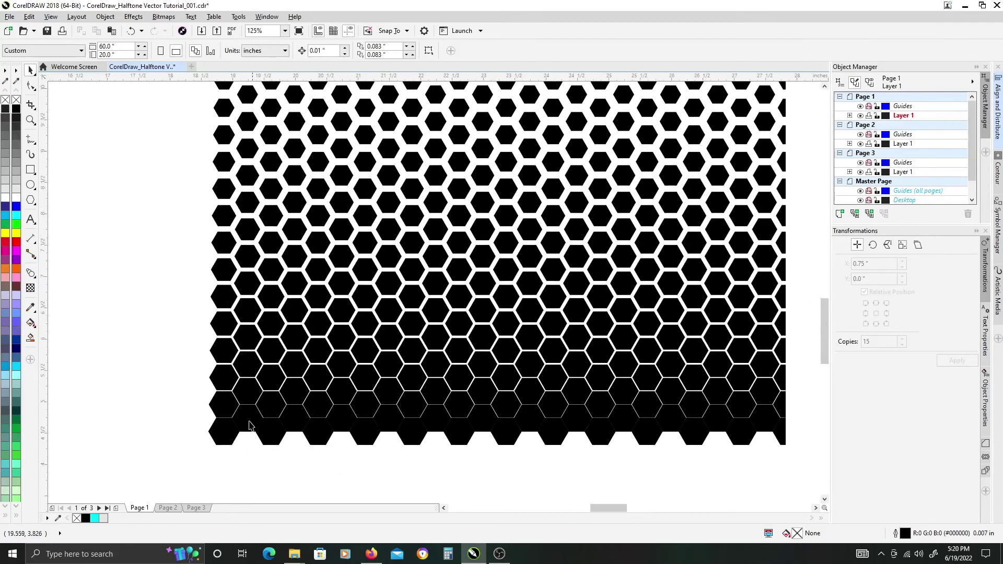
{"action": "left_click", "coordinate": [226, 435]}
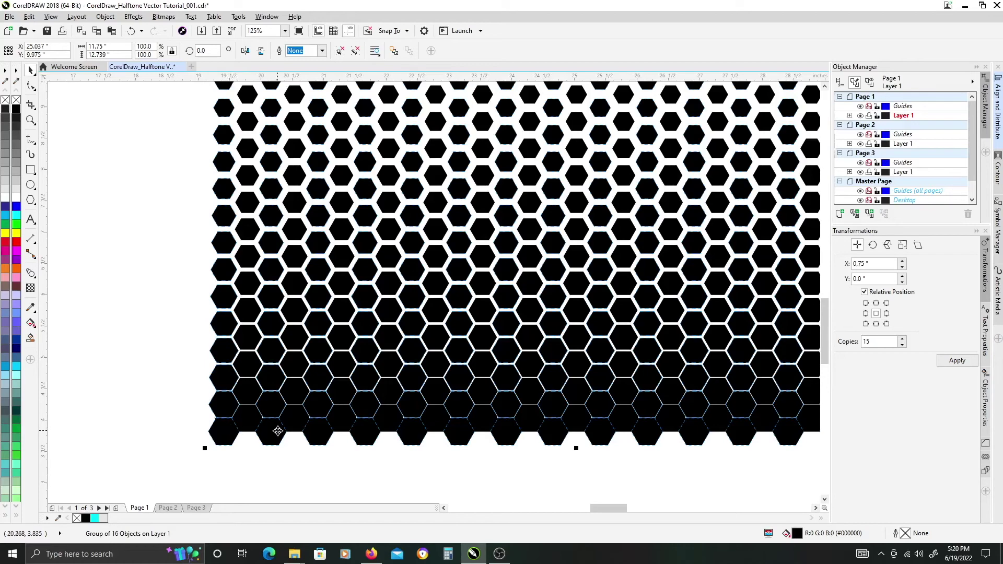
{"action": "scroll", "coordinate": [274, 434], "scroll_direction": "down", "scroll_amount": 2}
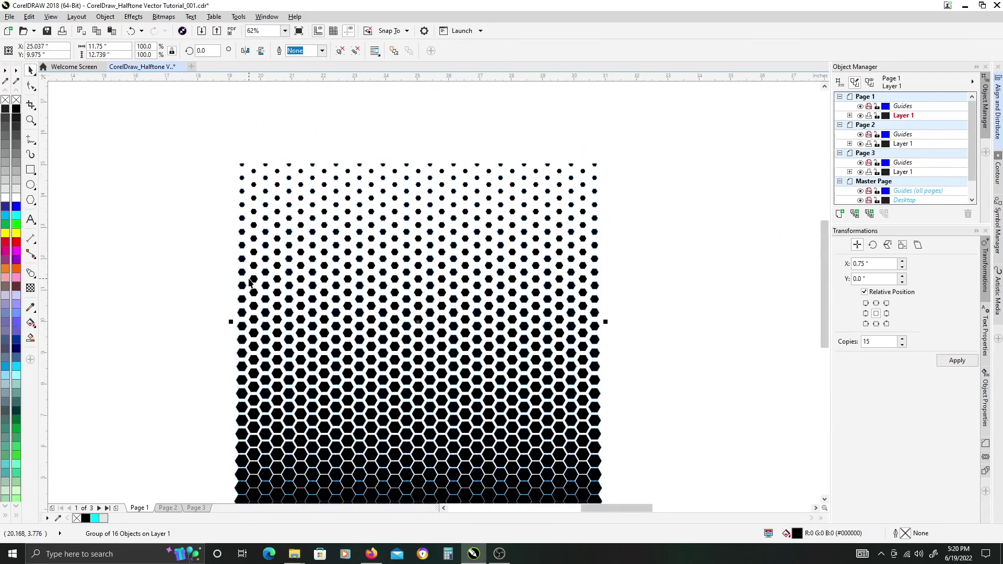
{"action": "scroll", "coordinate": [247, 156], "scroll_direction": "up", "scroll_amount": 1}
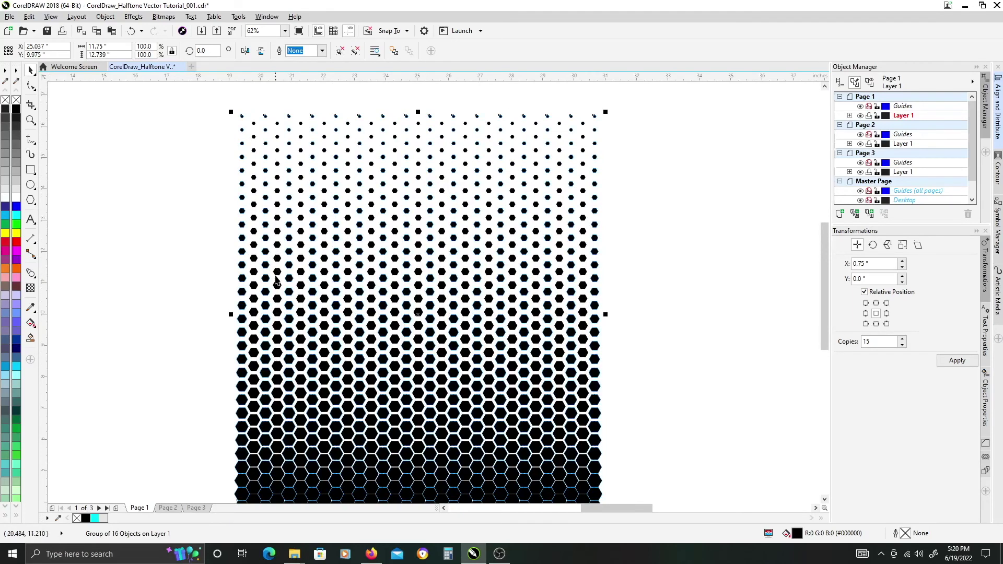
{"action": "scroll", "coordinate": [314, 326], "scroll_direction": "down", "scroll_amount": 1}
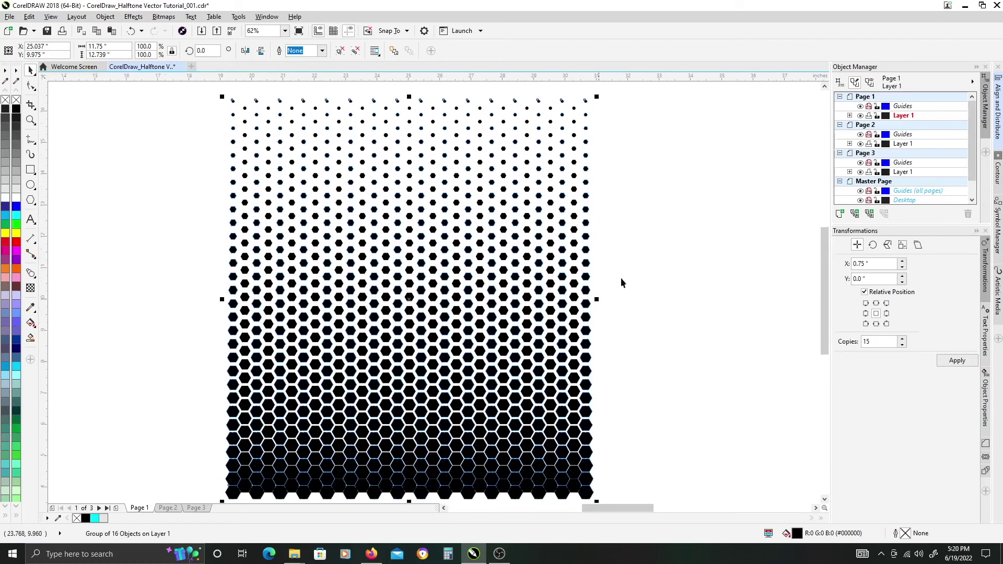
{"action": "left_click", "coordinate": [648, 276]}
{"action": "scroll", "coordinate": [629, 331], "scroll_direction": "left", "scroll_amount": 1}
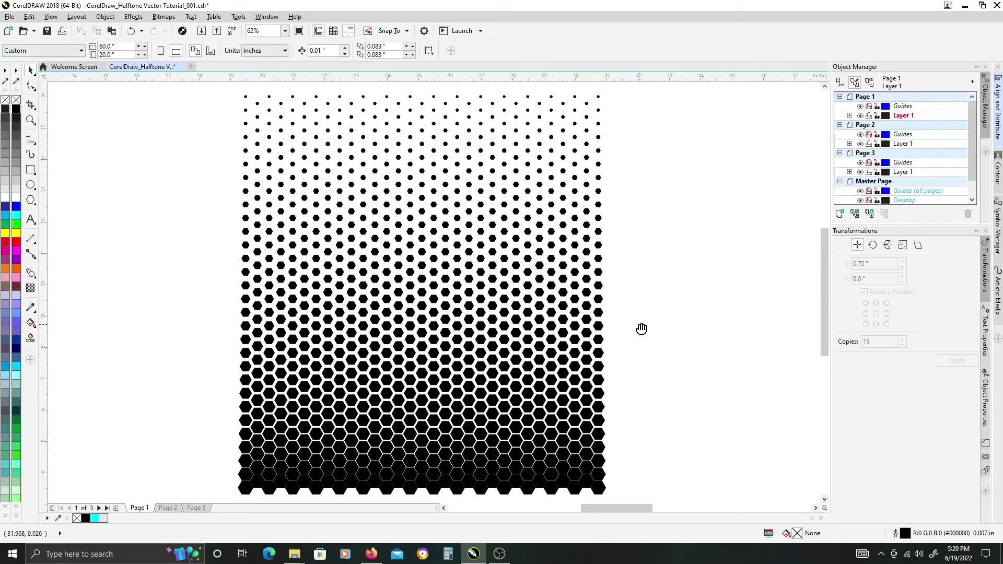